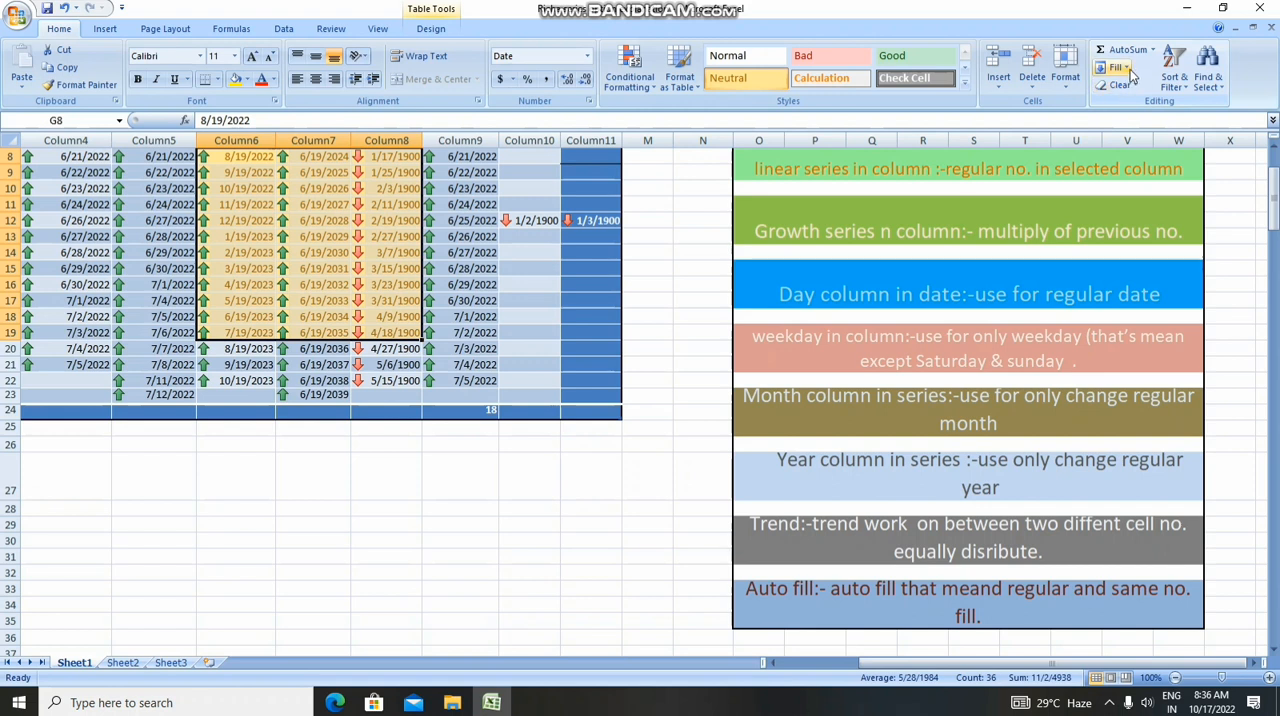
Examine the sample series table and the coloured notes describing each fill series type on Sheet1
left_click(1273, 200)
left_click_drag(1273, 200, 1273, 195)
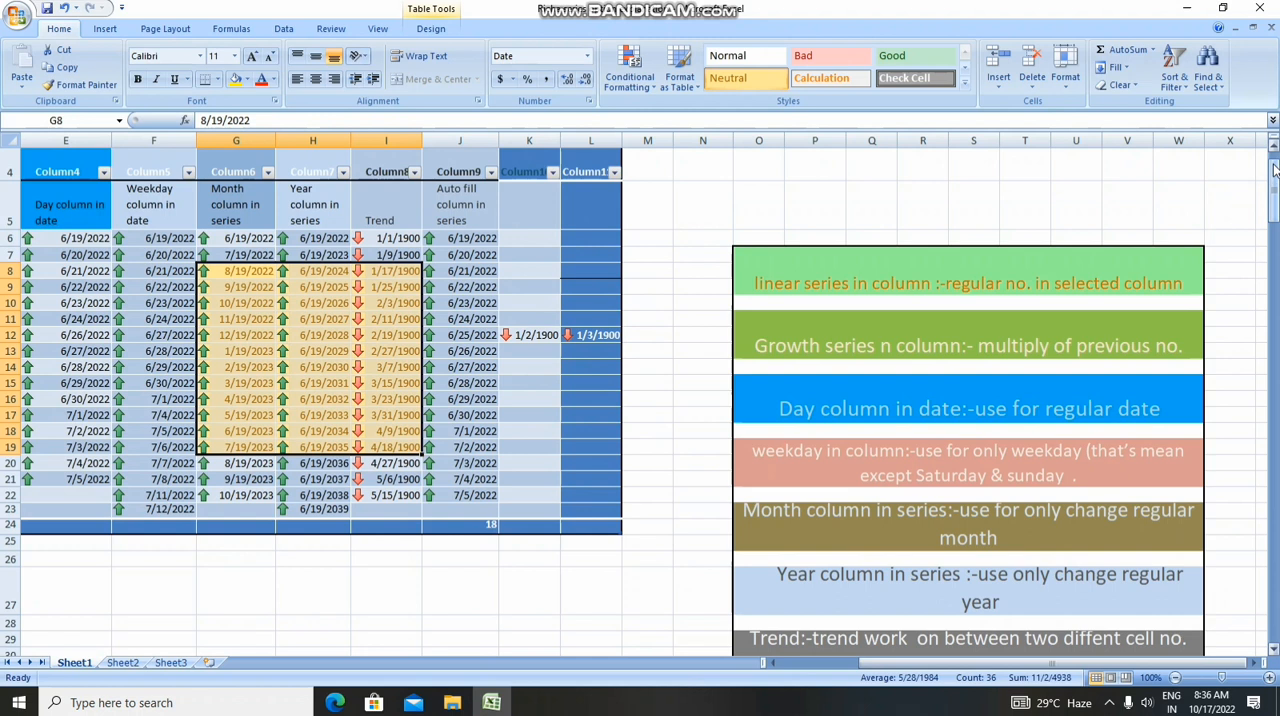
mouse_move(1273, 178)
left_mouse_down()
mouse_move(1273, 192)
mouse_move(1273, 160)
mouse_move(1273, 232)
mouse_move(1274, 108)
mouse_move(1273, 176)
left_mouse_up()
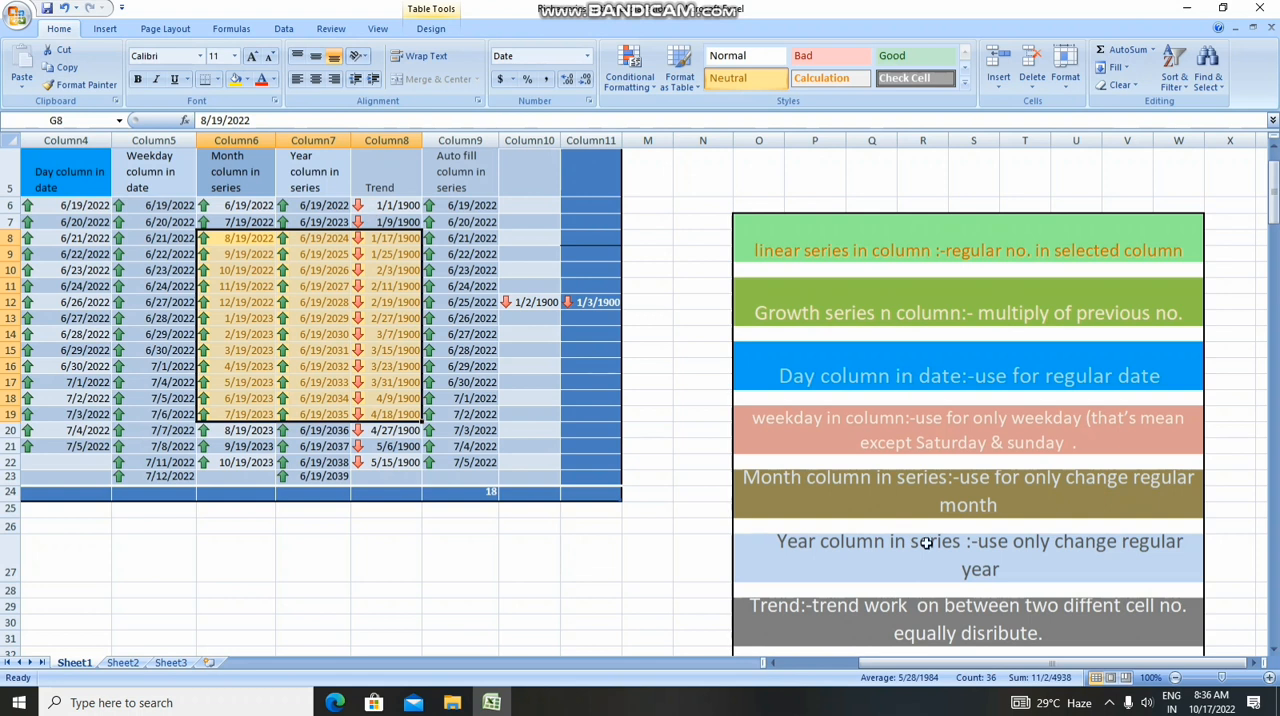
left_click_drag(940, 668, 815, 676)
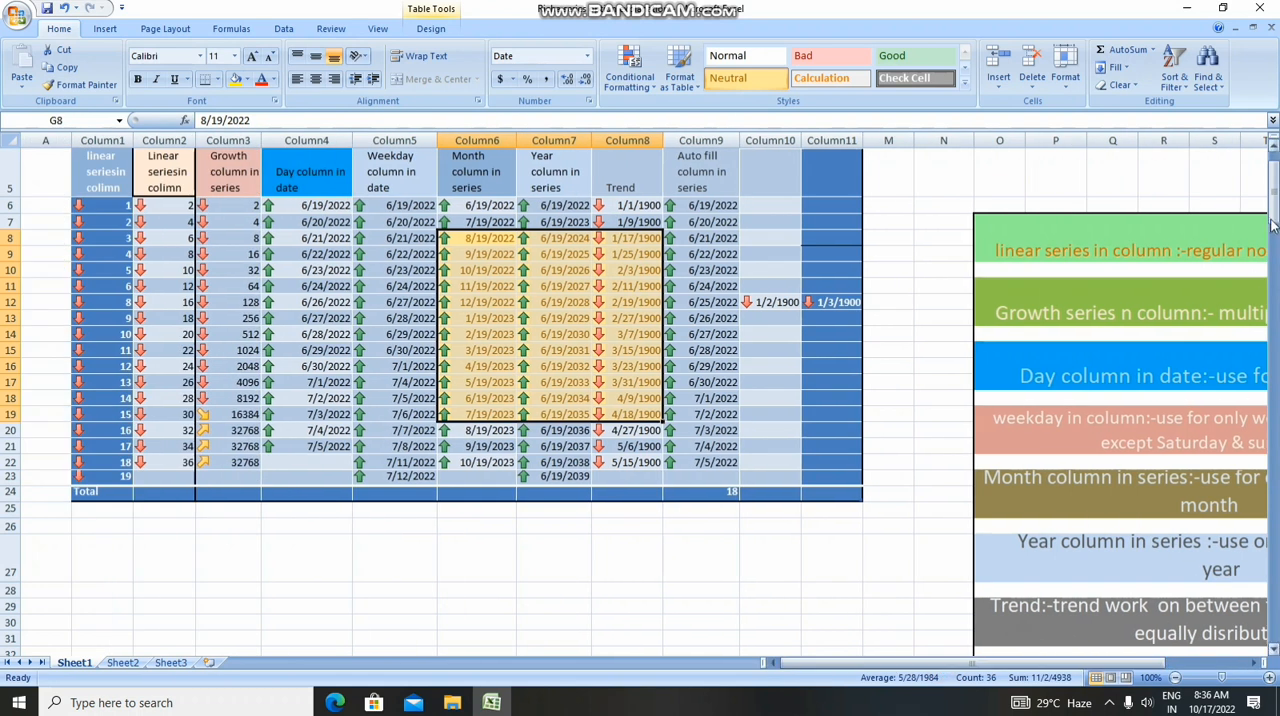
left_click_drag(1273, 195, 1272, 150)
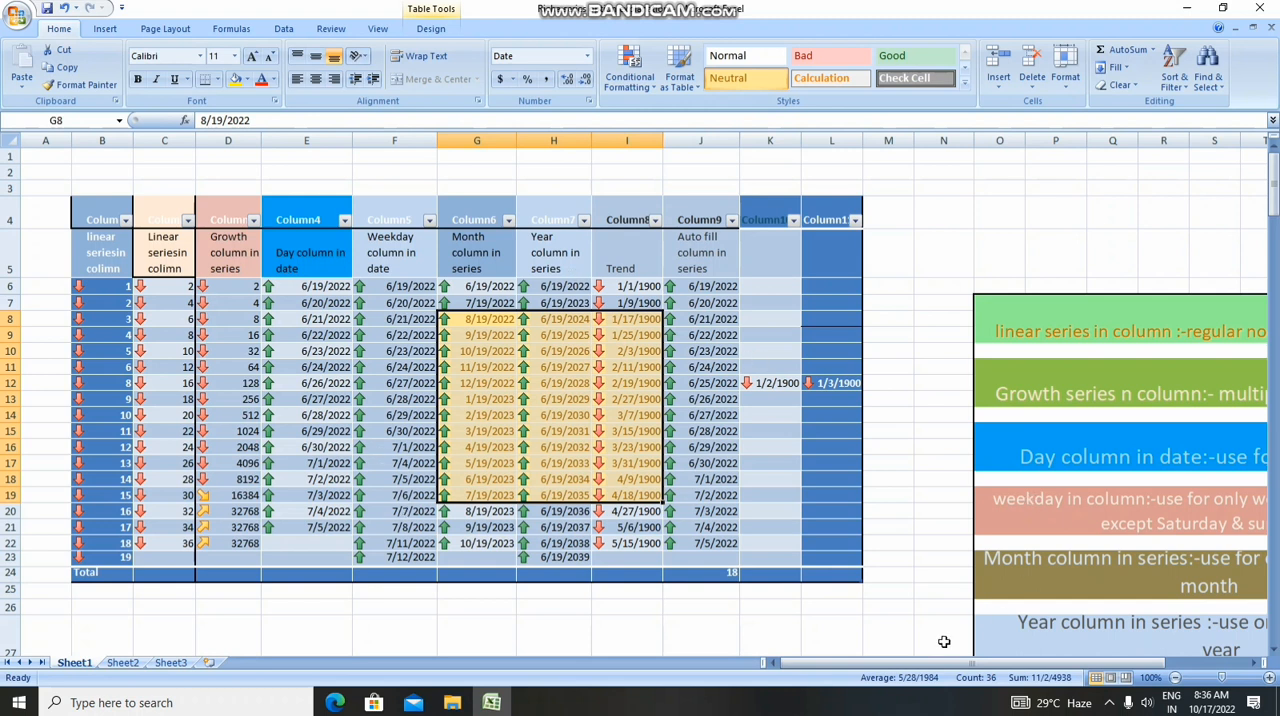
left_click_drag(935, 662, 945, 662)
left_click(1275, 294)
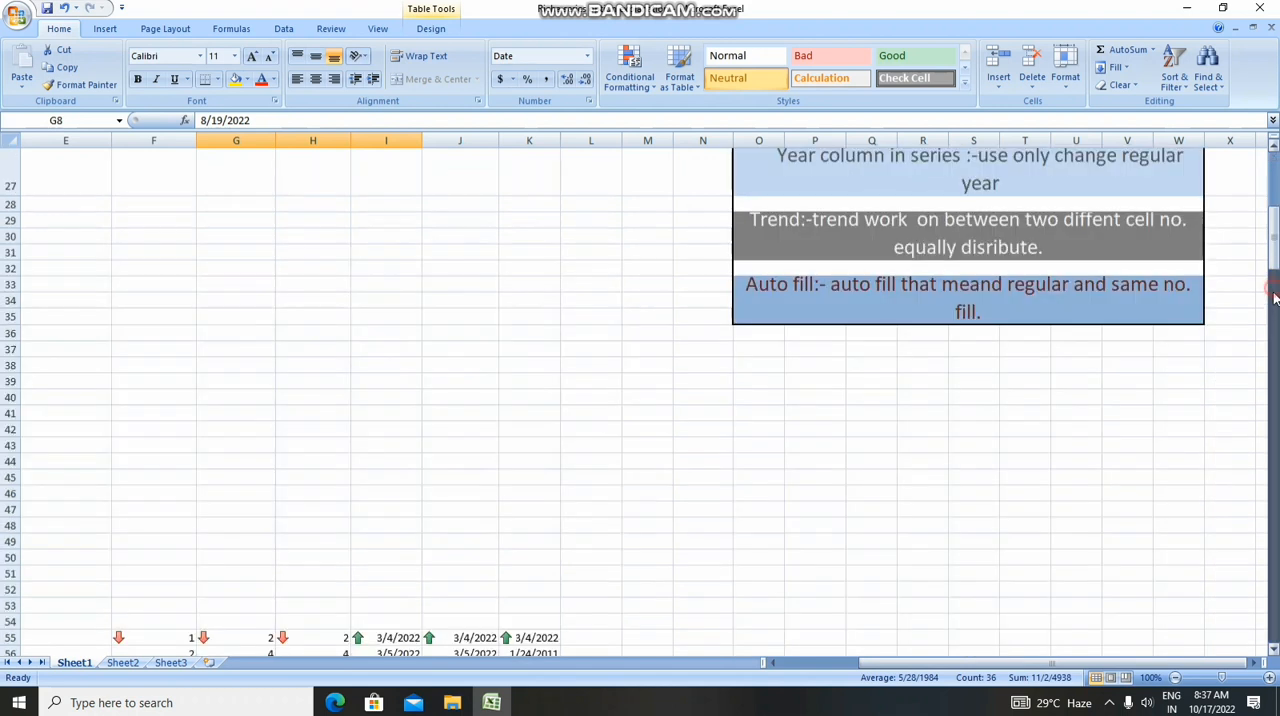
left_click(1275, 296)
left_click_drag(1275, 290, 1273, 178)
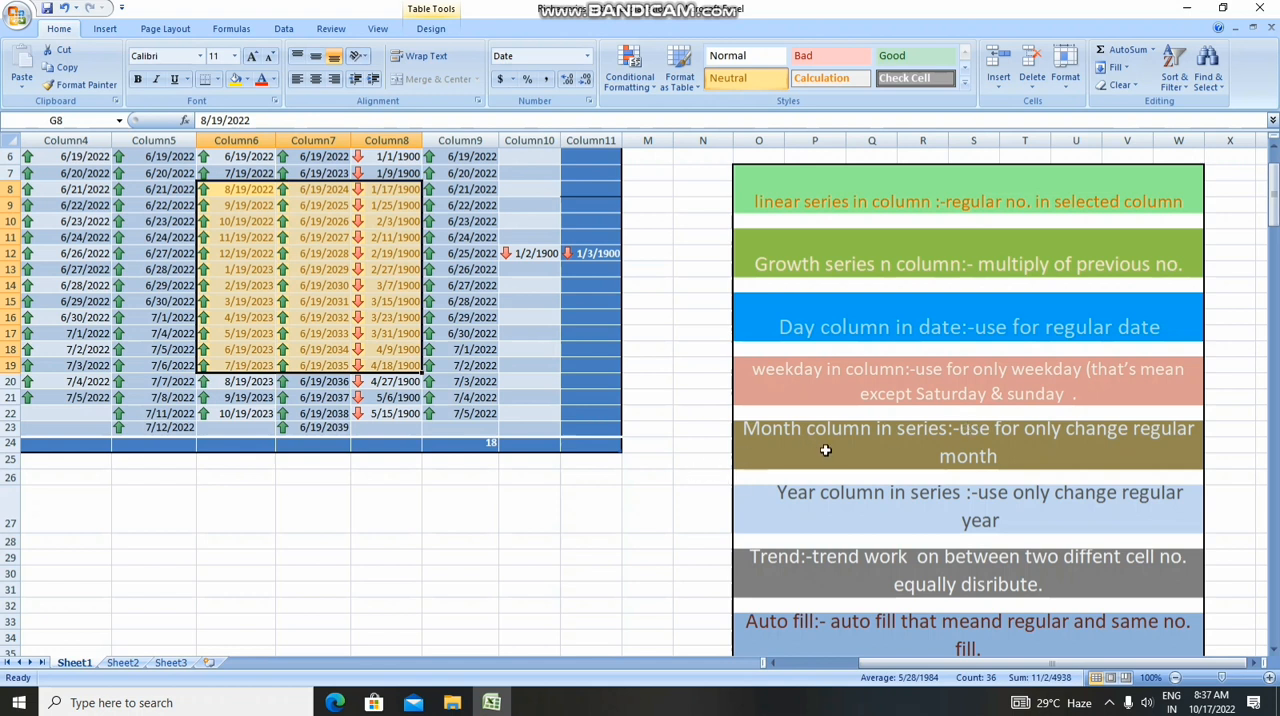
left_click(1274, 651)
left_click(1274, 651)
View the Series fill options for the blank merged cell O26 above the Year note, and close them unapplied
left_click(940, 445)
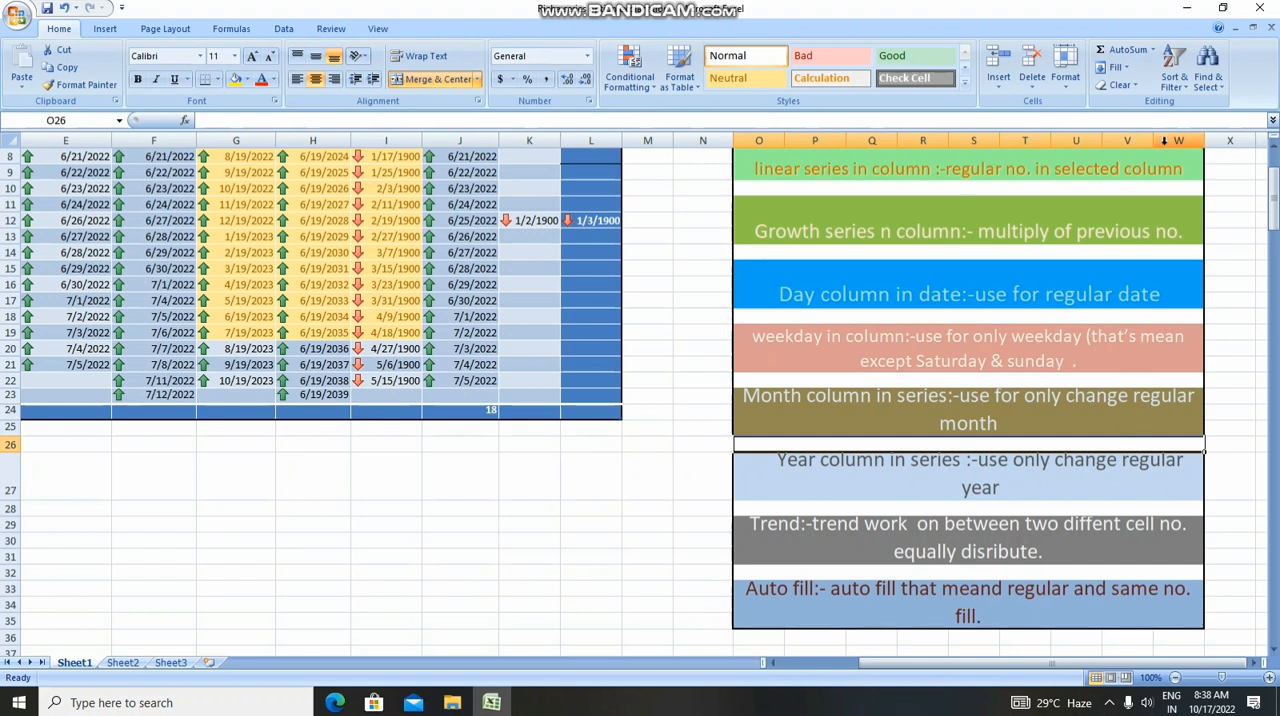
left_click(1127, 70)
left_click(1131, 175)
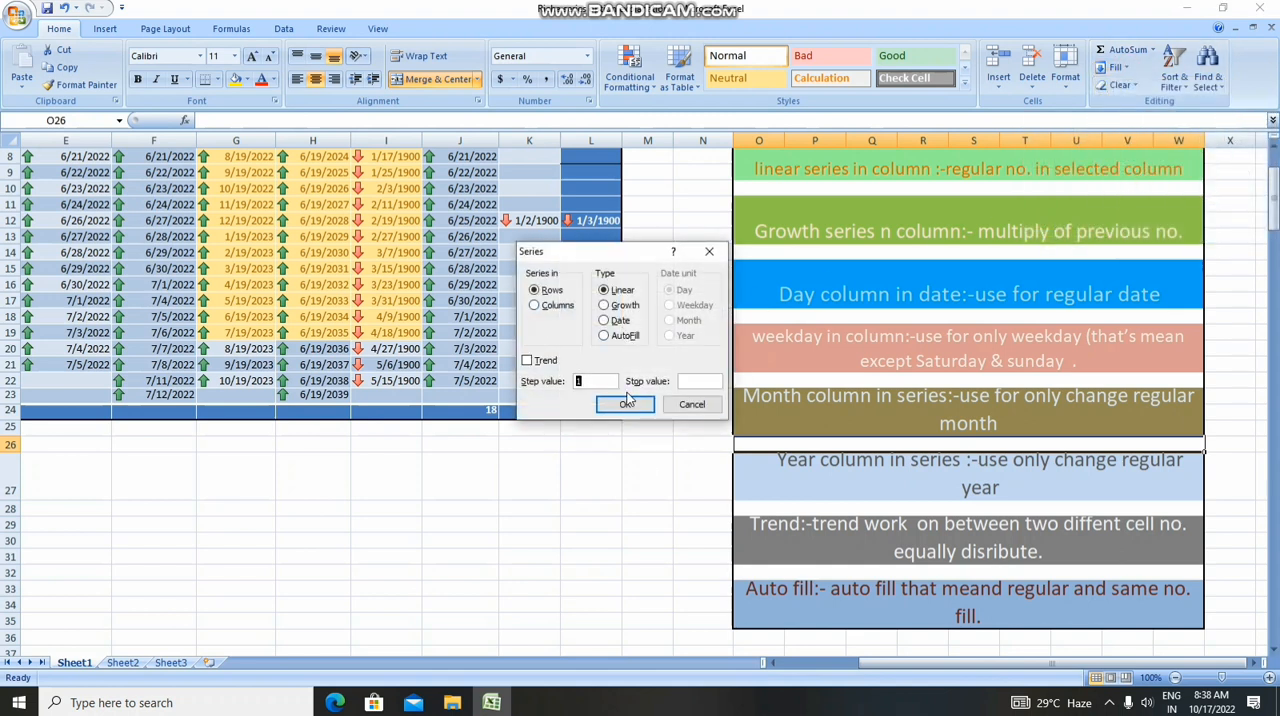
left_click(690, 402)
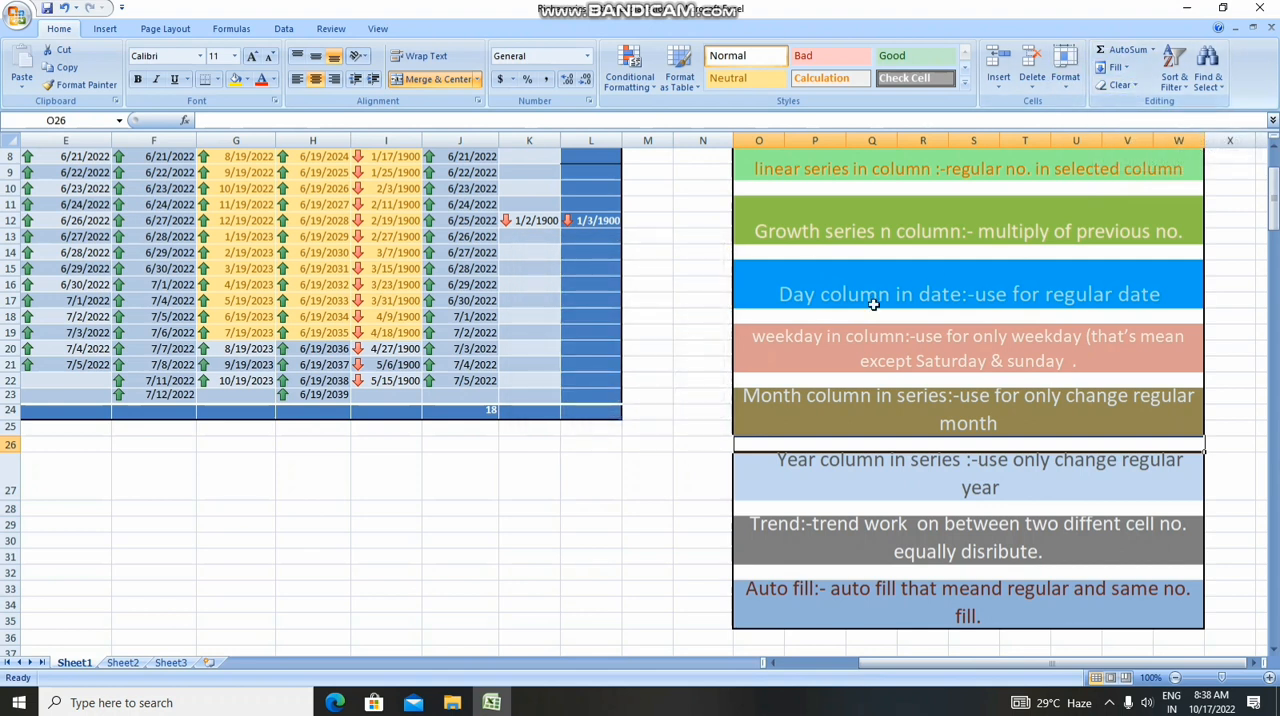
Clear the formats of the blank merged cell O26 between the Month and Year notes
left_click(1133, 88)
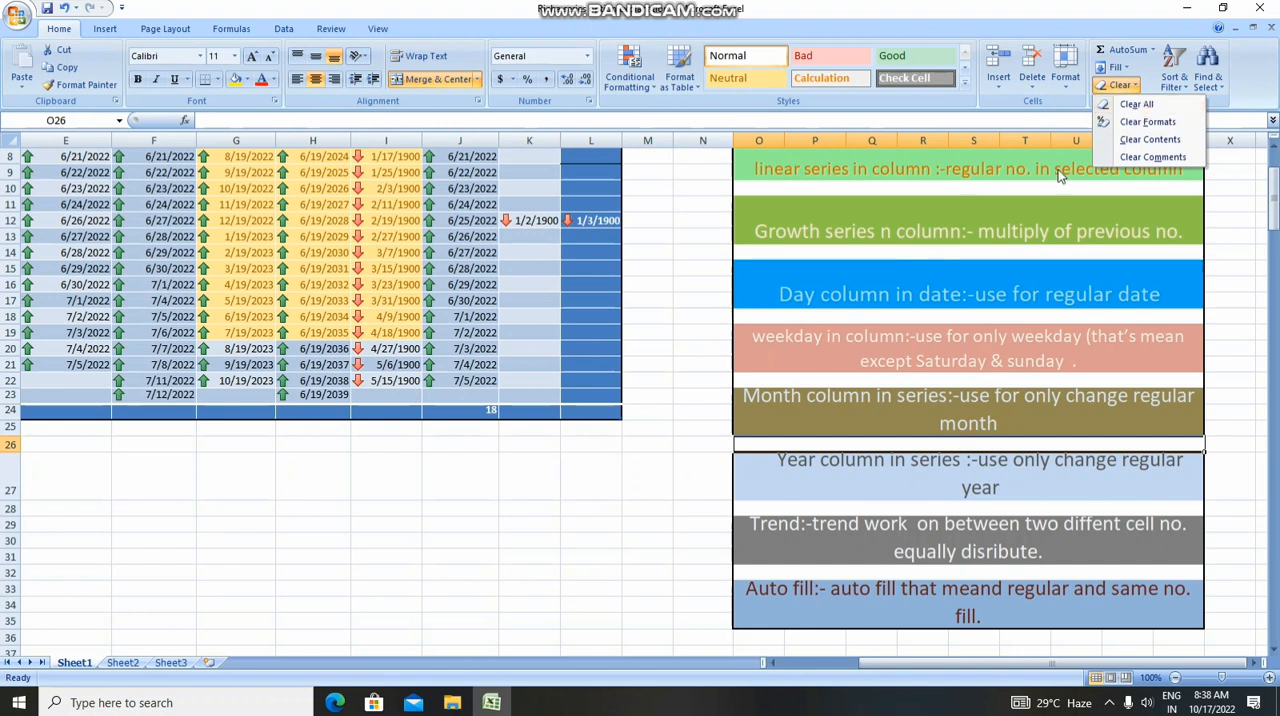
left_click(1146, 122)
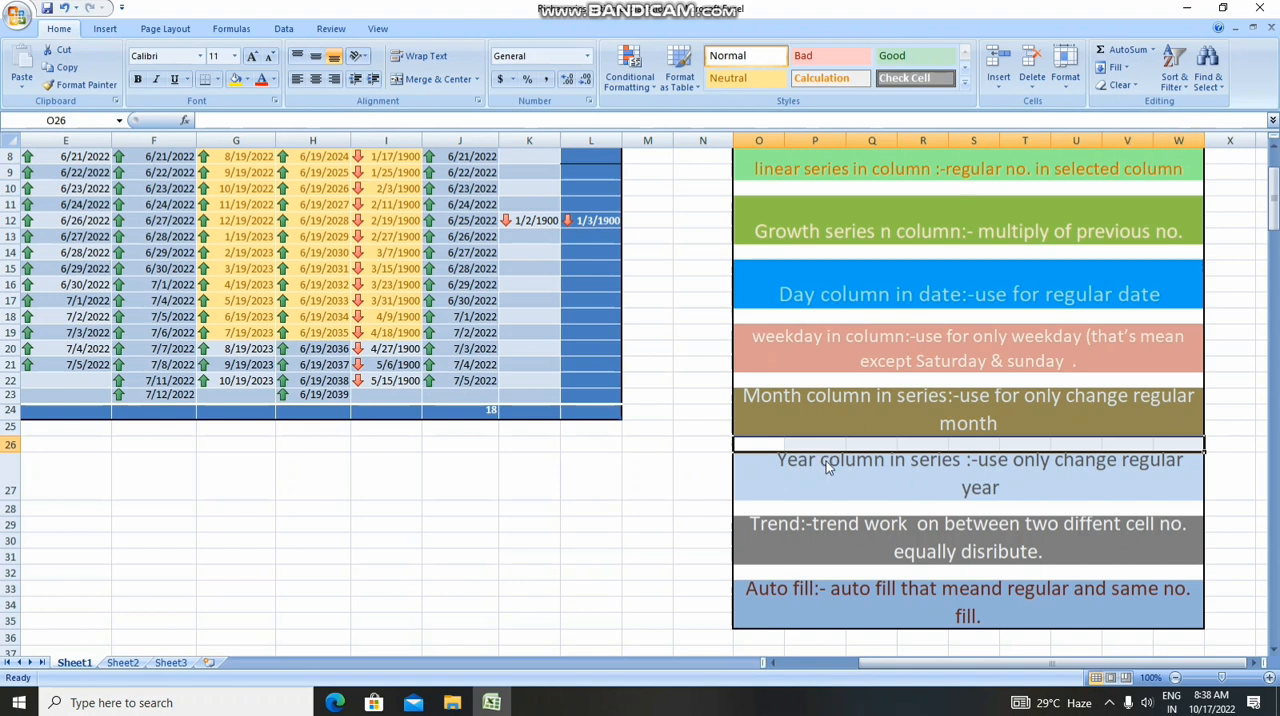
left_click(886, 497)
left_click(691, 502)
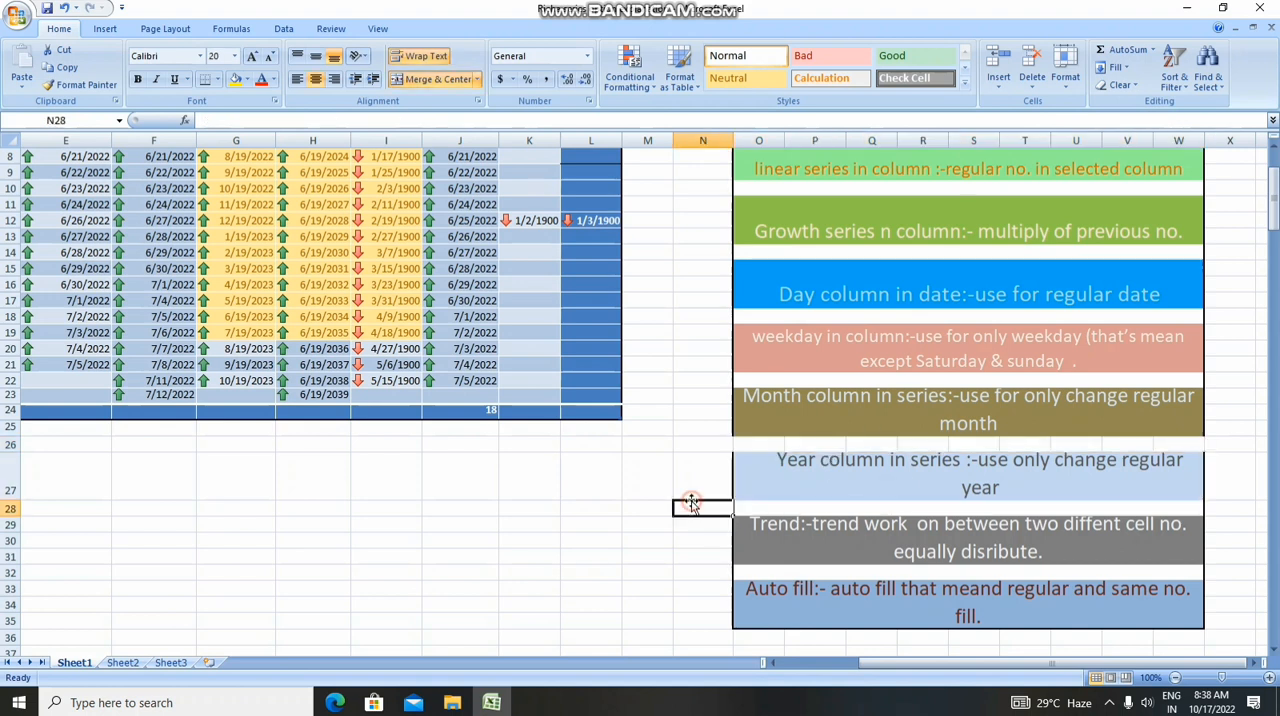
Clear the formats of the Year column note in O27, and undo the clearing
left_click(812, 470)
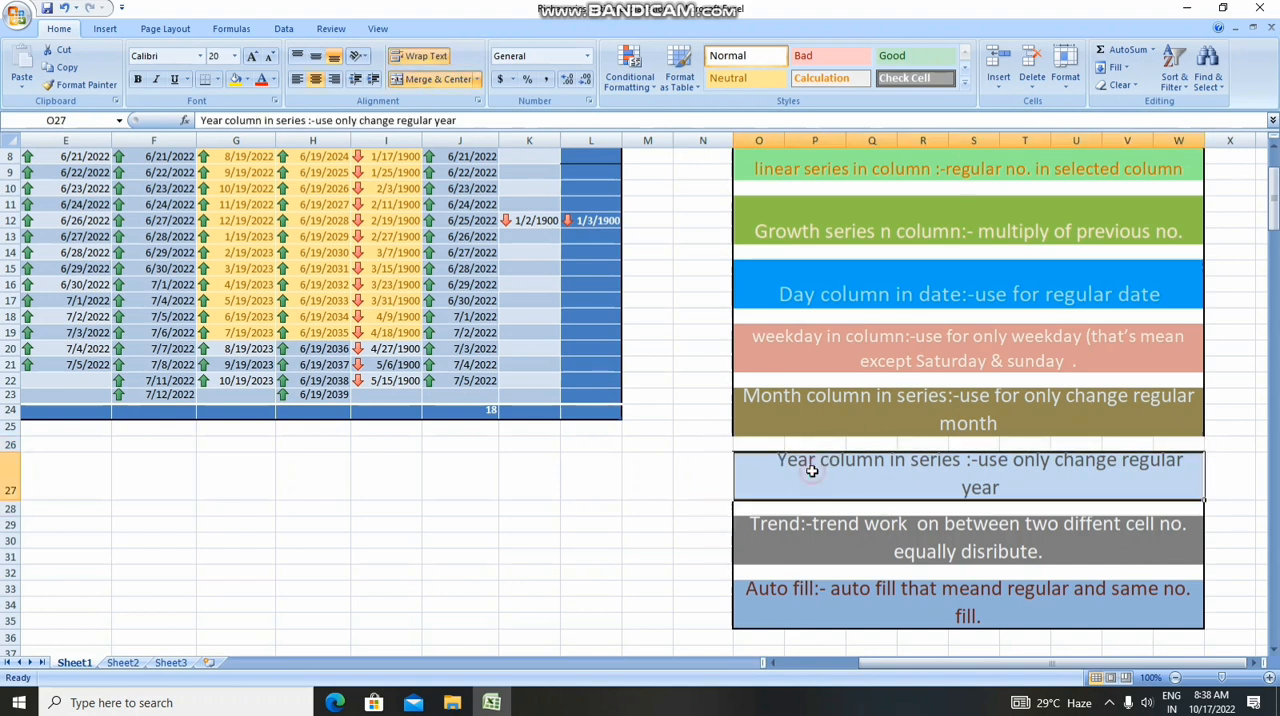
left_click(1133, 86)
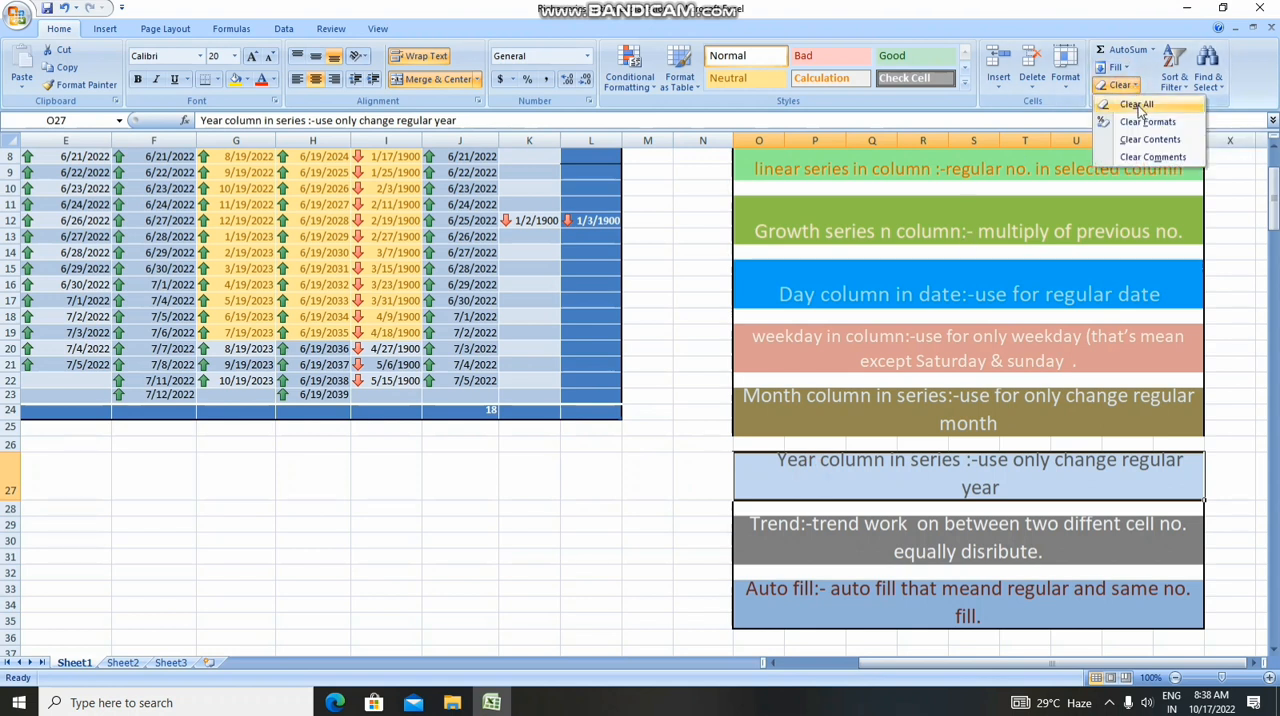
left_click(1147, 121)
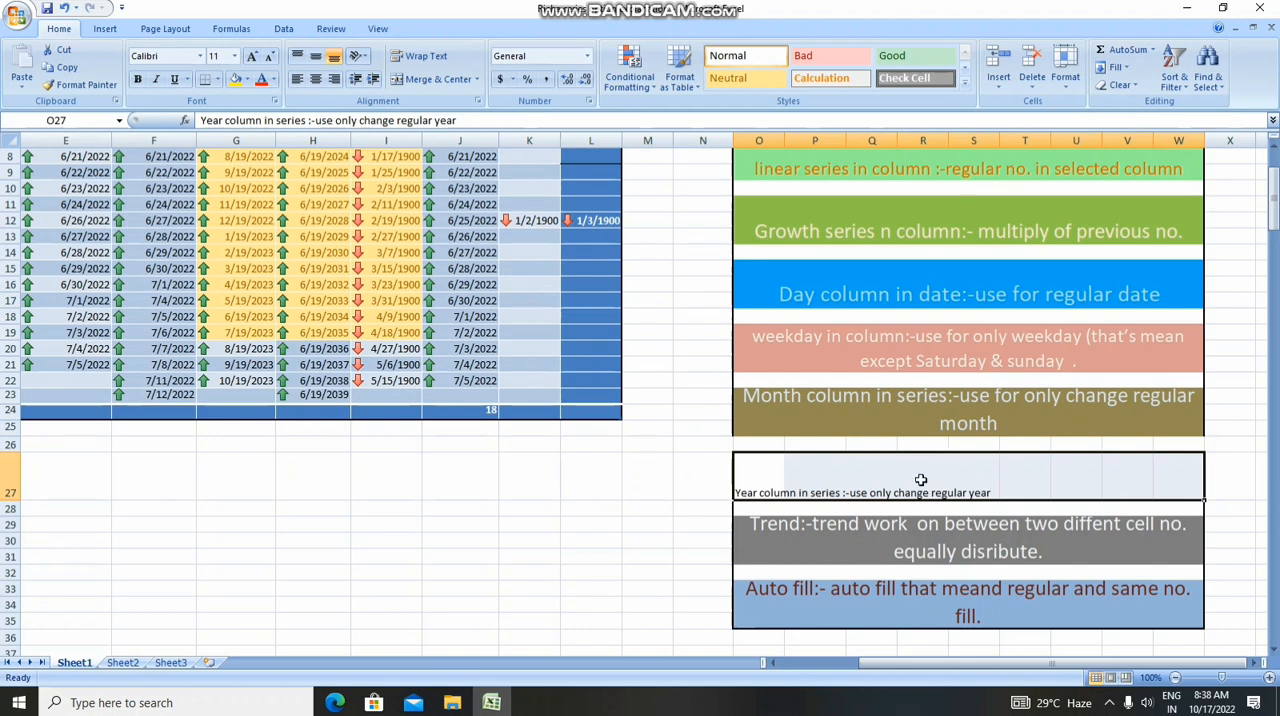
key("ctrl+z")
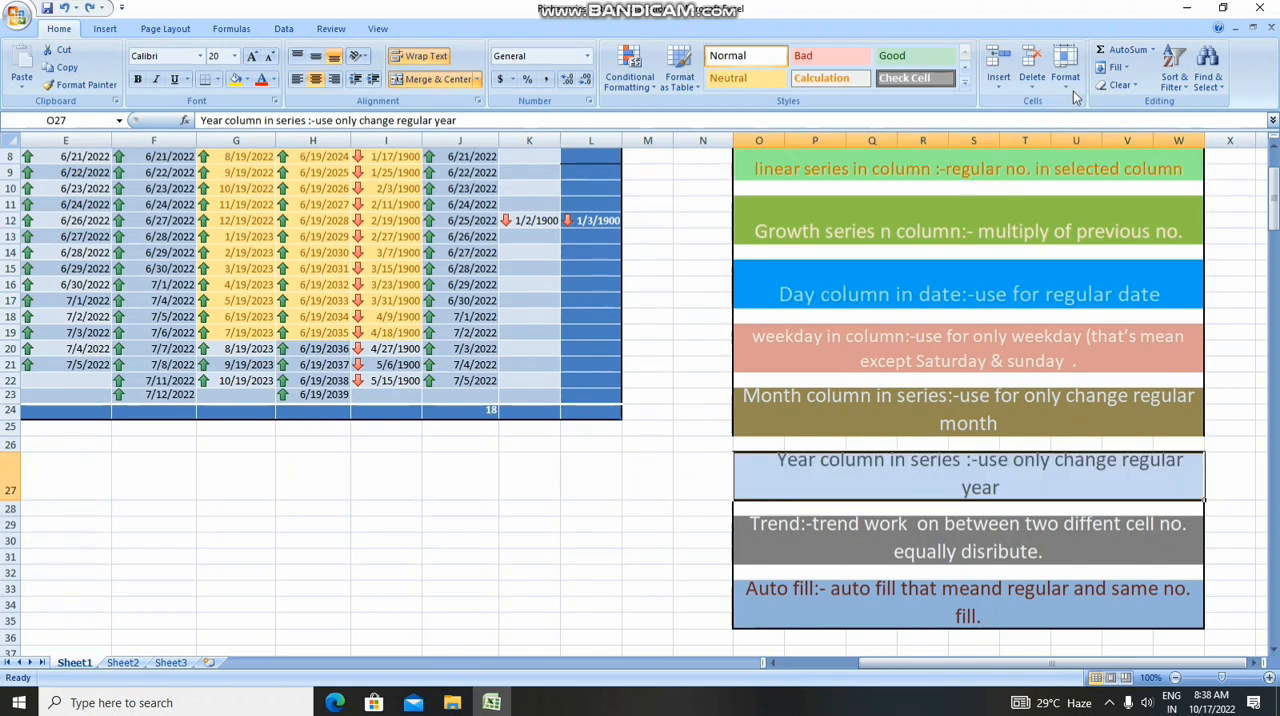
Clear the comments from the Day column note in O15
left_click(1066, 88)
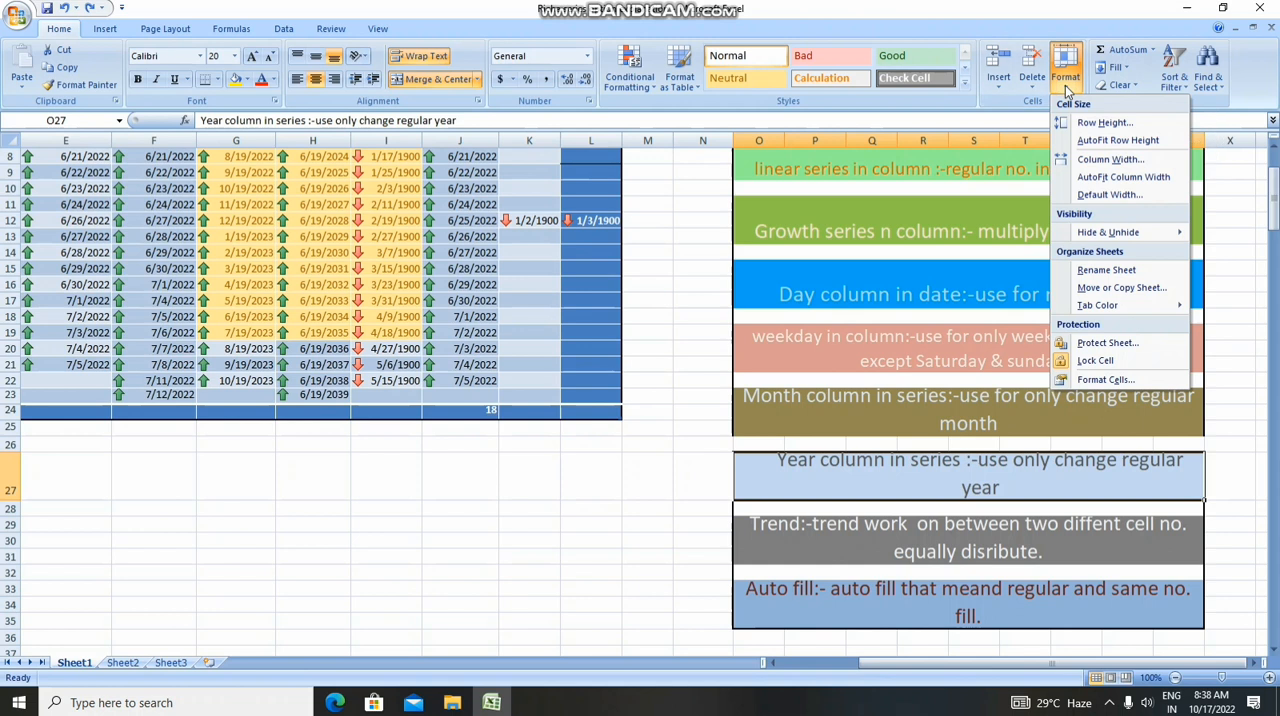
left_click(845, 264)
left_click(849, 269)
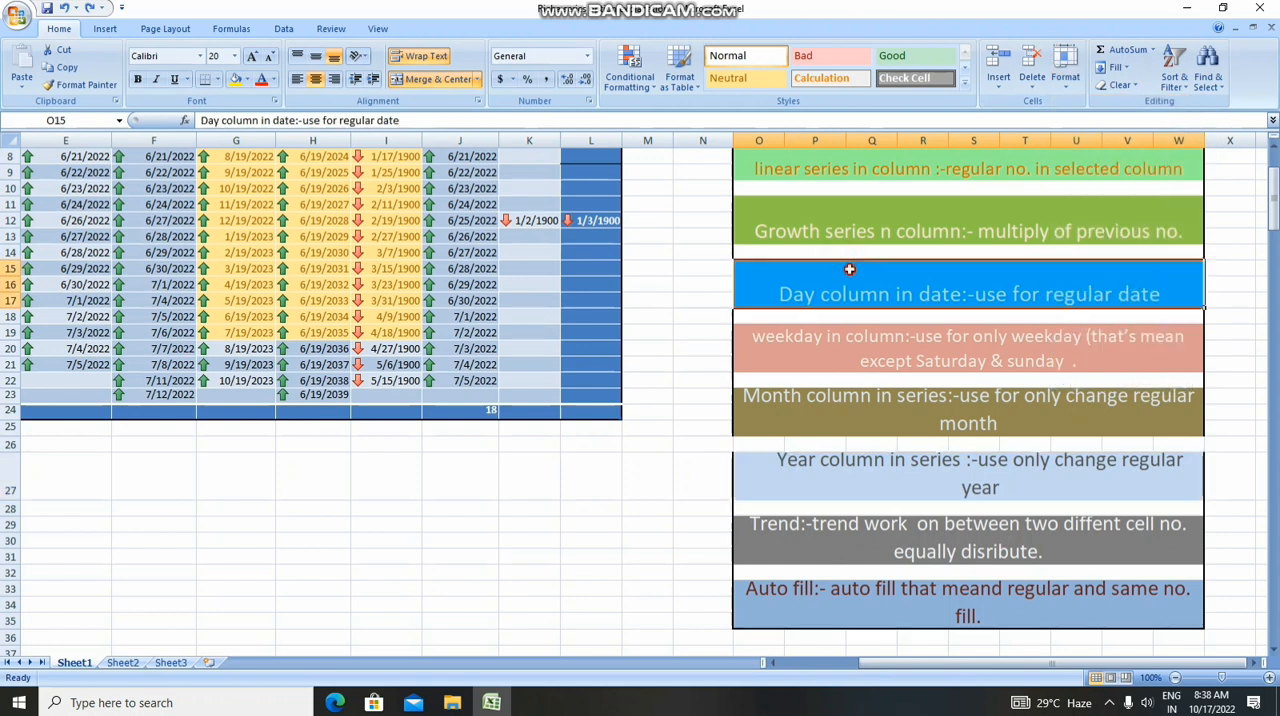
left_click(1121, 85)
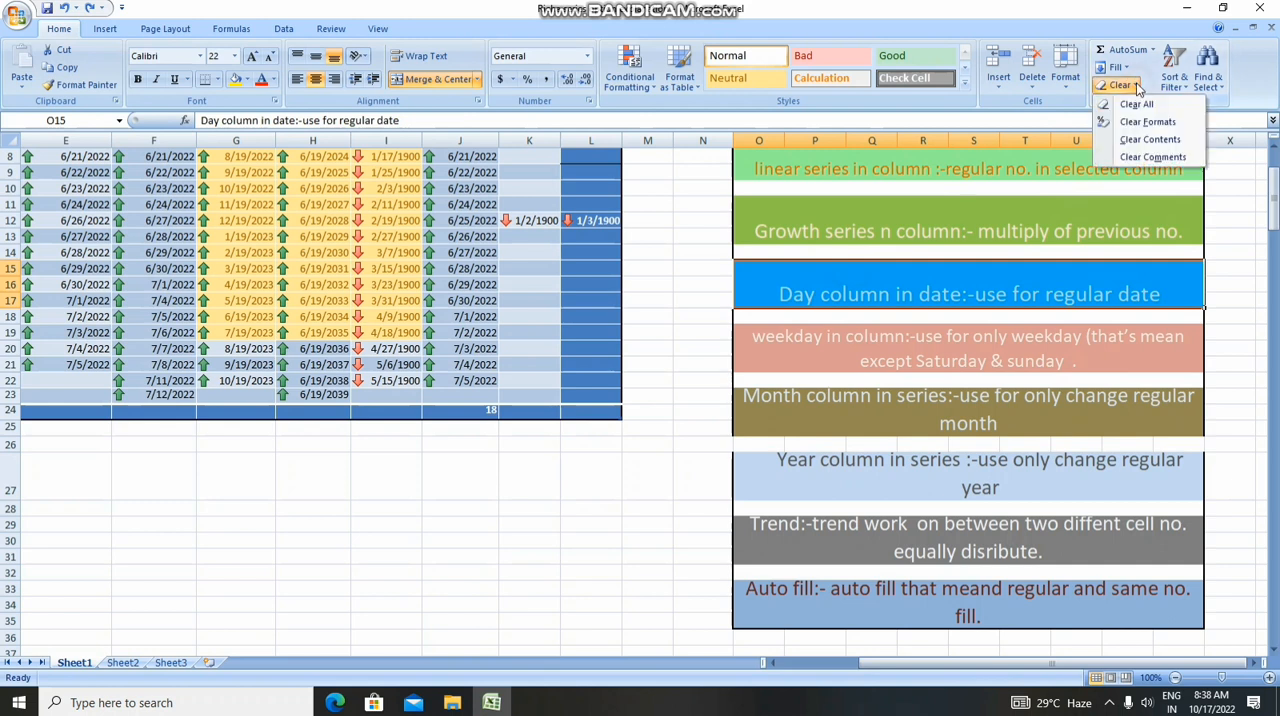
left_click(1136, 157)
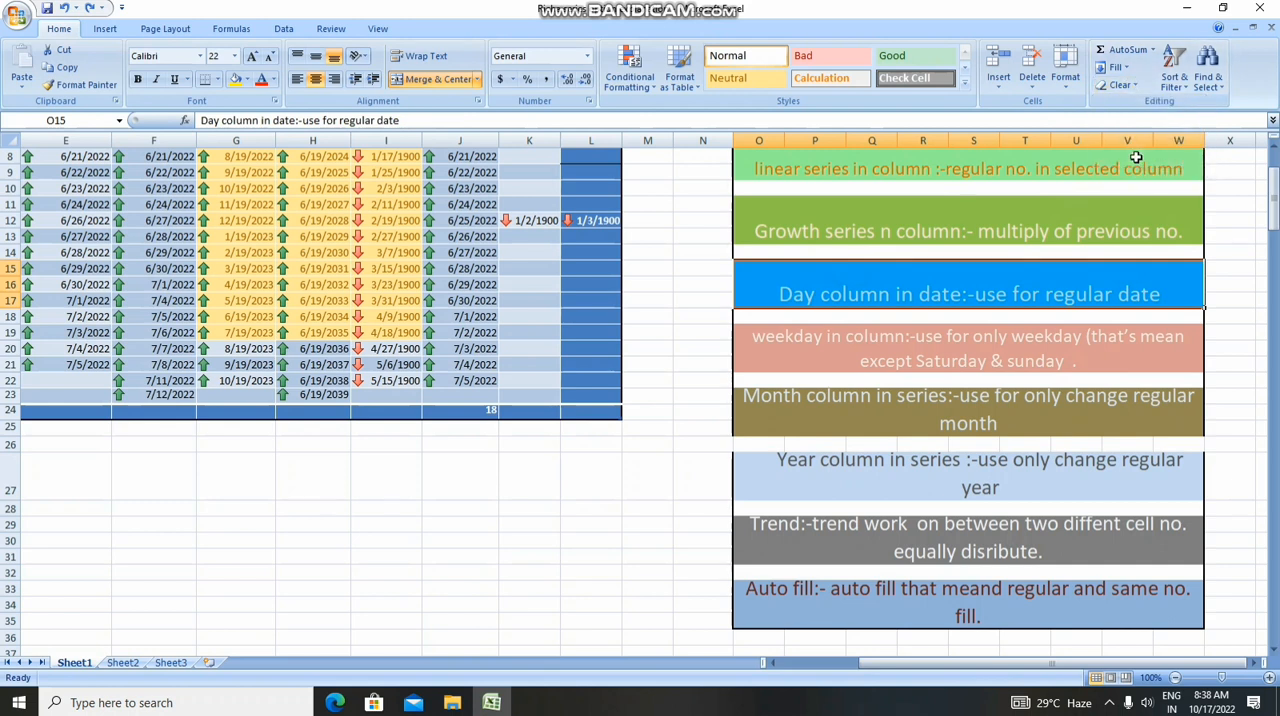
Clear only the contents of the Day column note in O15, and undo the clearing
left_click(1121, 85)
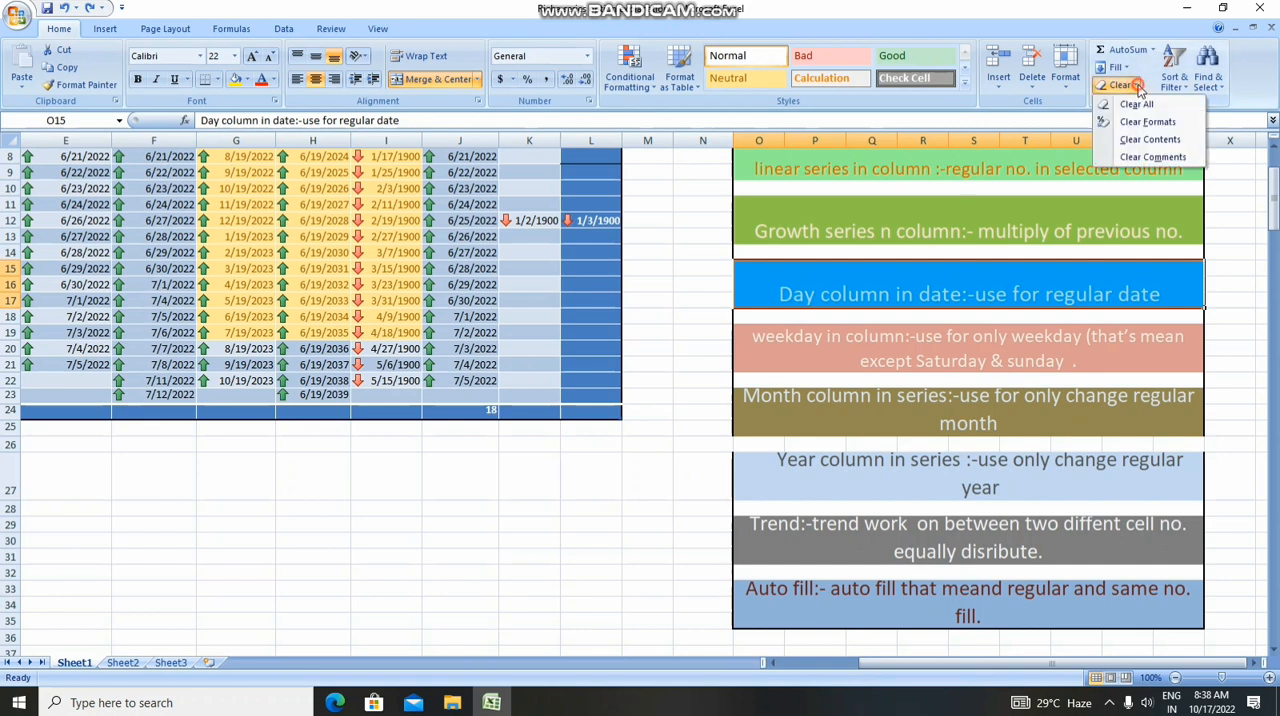
left_click(1146, 134)
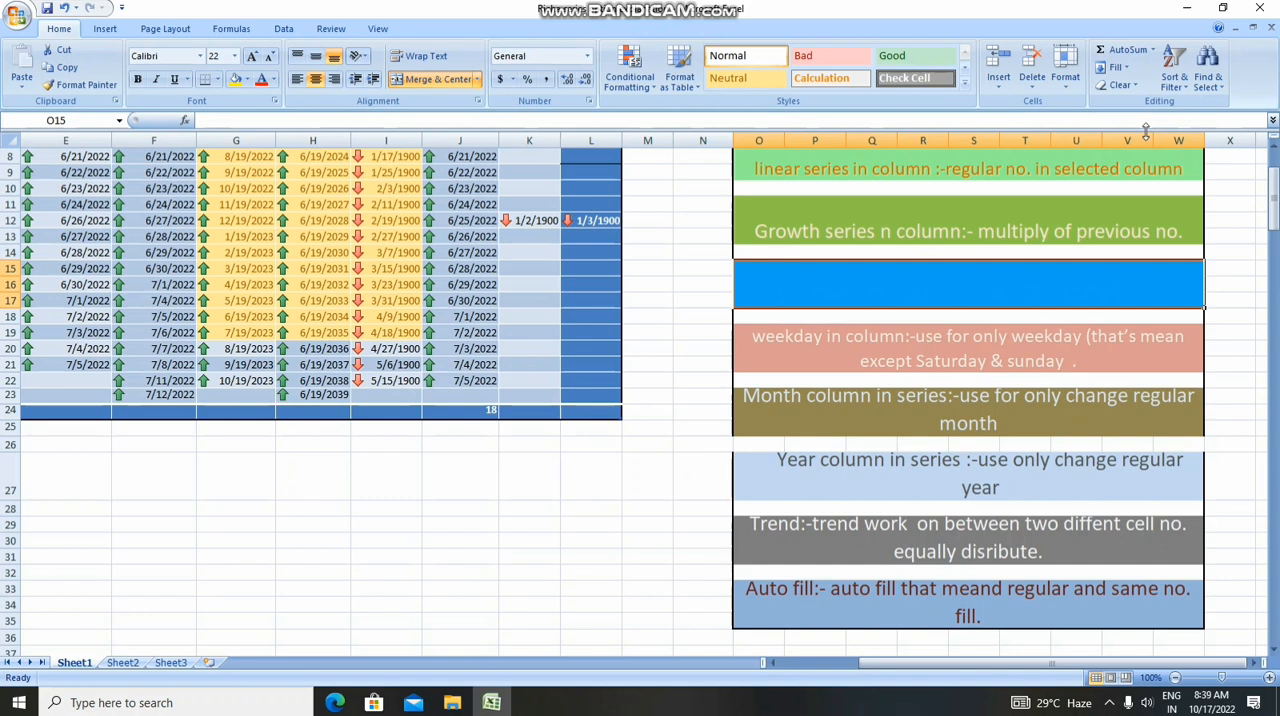
type("Day column in date:-use for regular date")
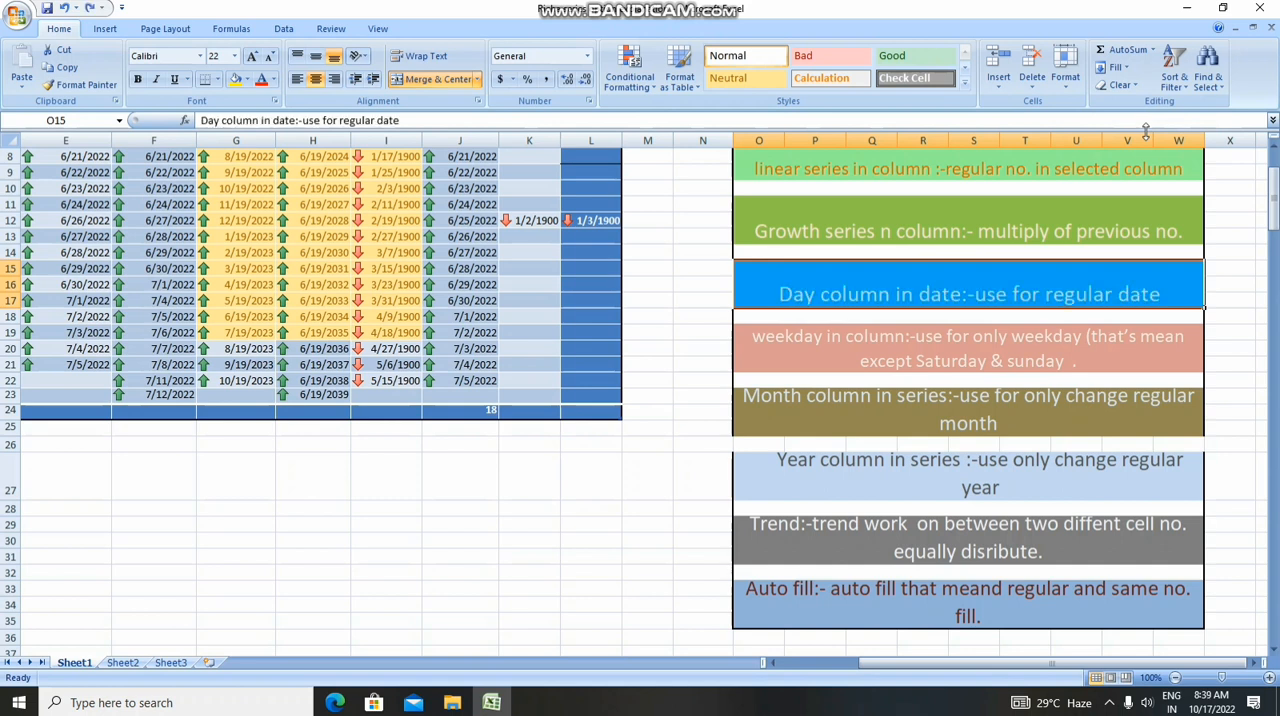
Clear everything, both text and formatting, from the Day column note in O15, and undo it
left_click(1127, 86)
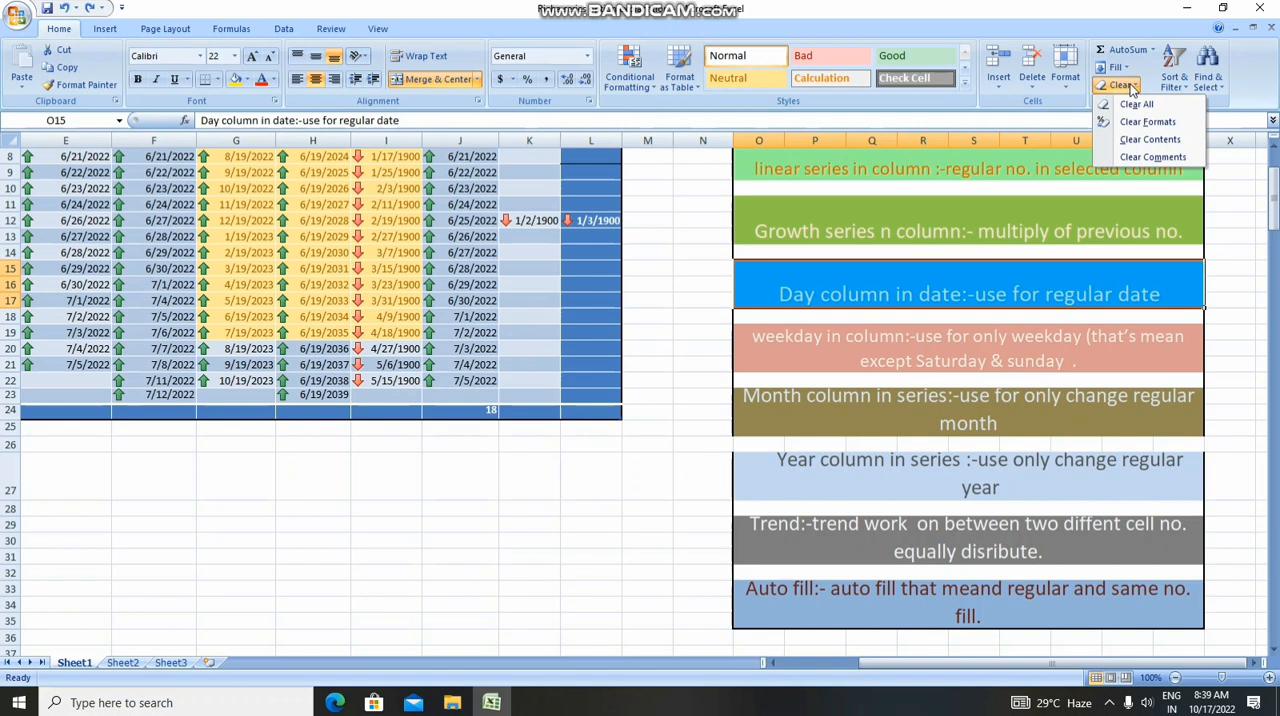
left_click(1133, 105)
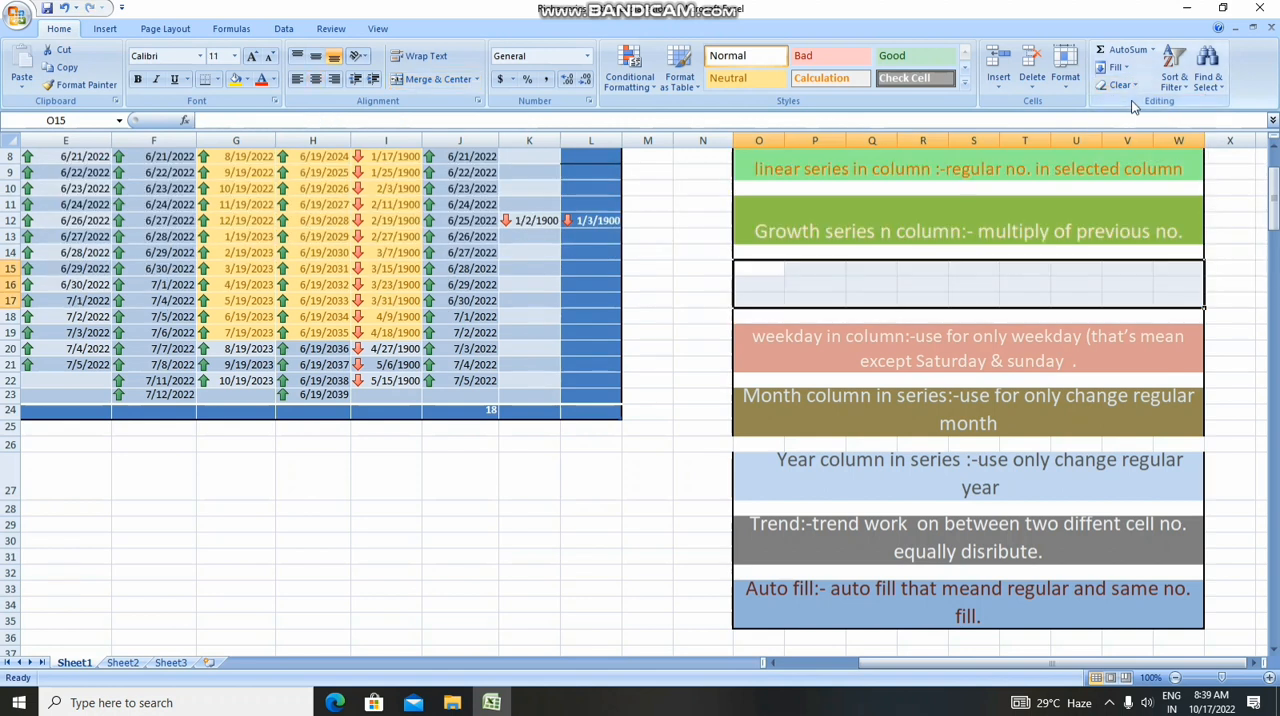
key("ctrl+z")
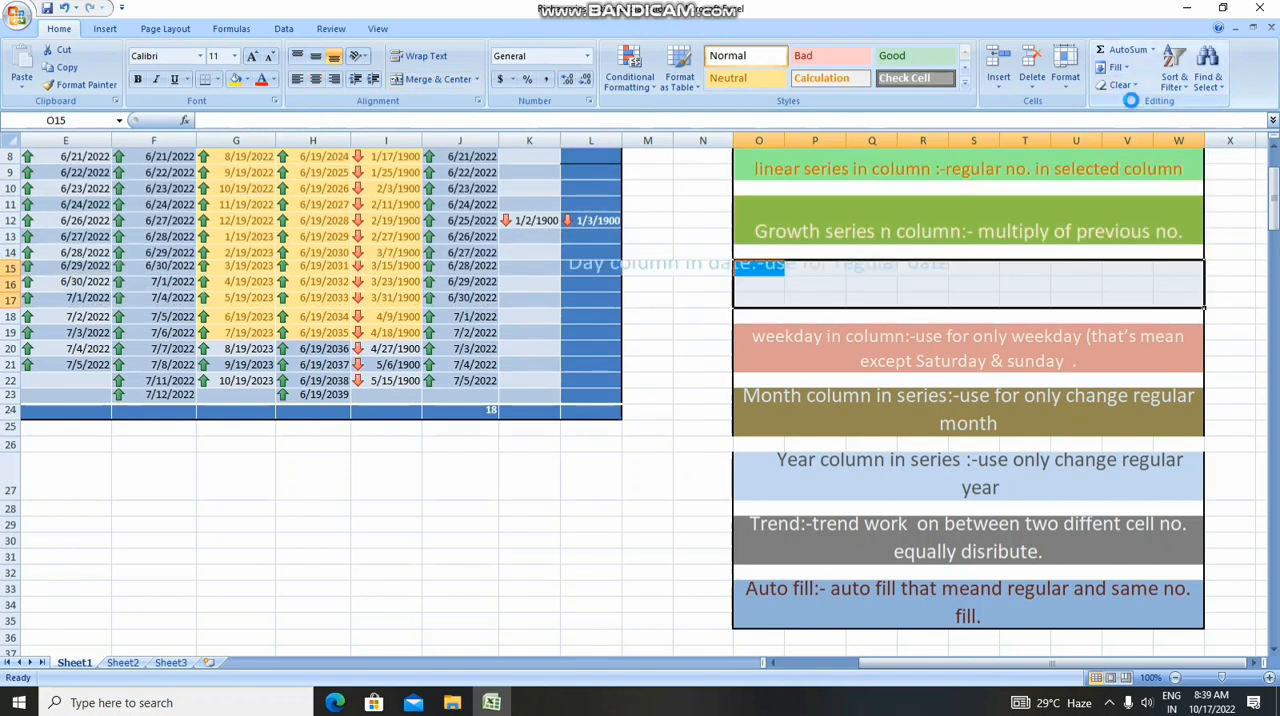
Start a custom sort on the Growth series note in O11, sorting by Column R on Font Color
left_click(1182, 88)
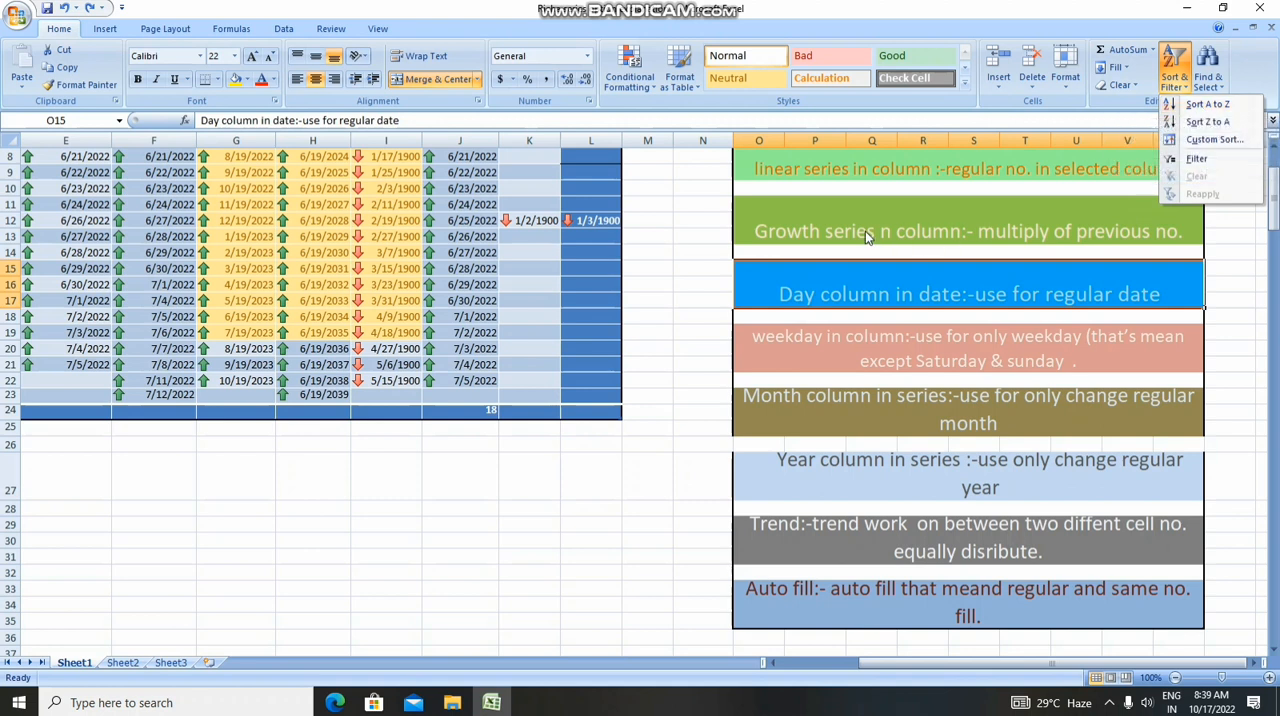
left_click(888, 215)
left_click(888, 215)
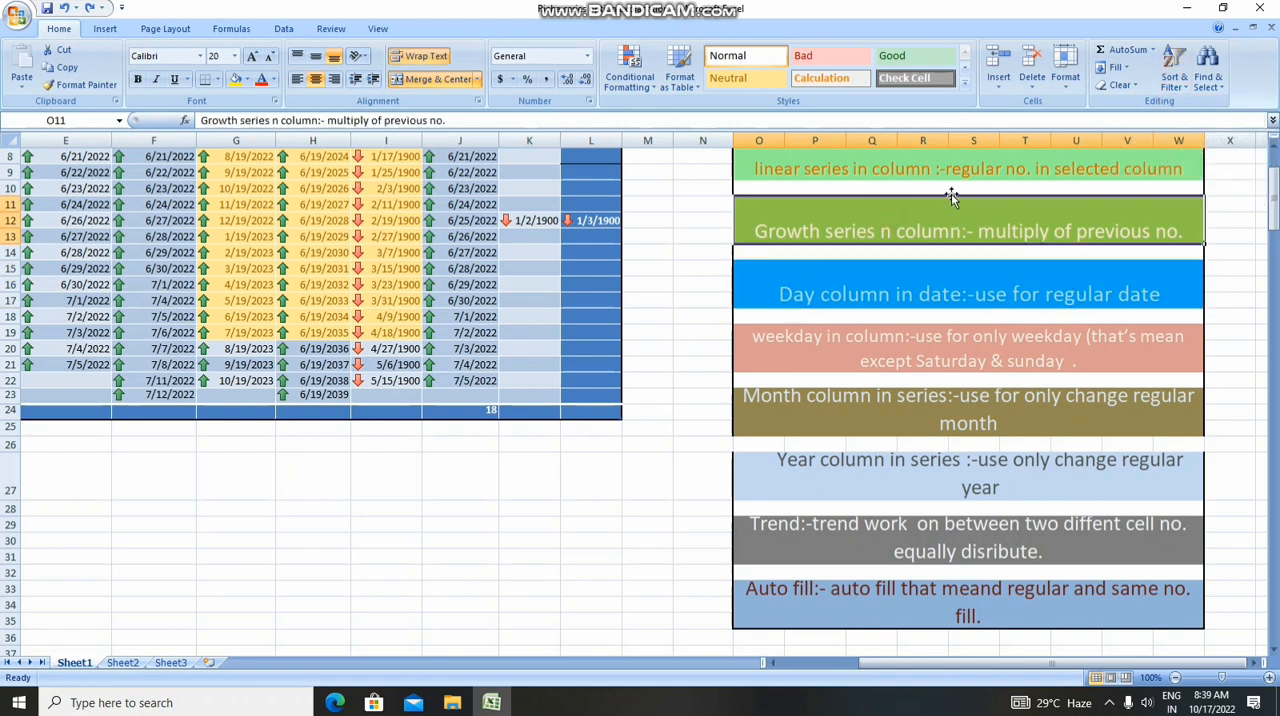
left_click(1186, 88)
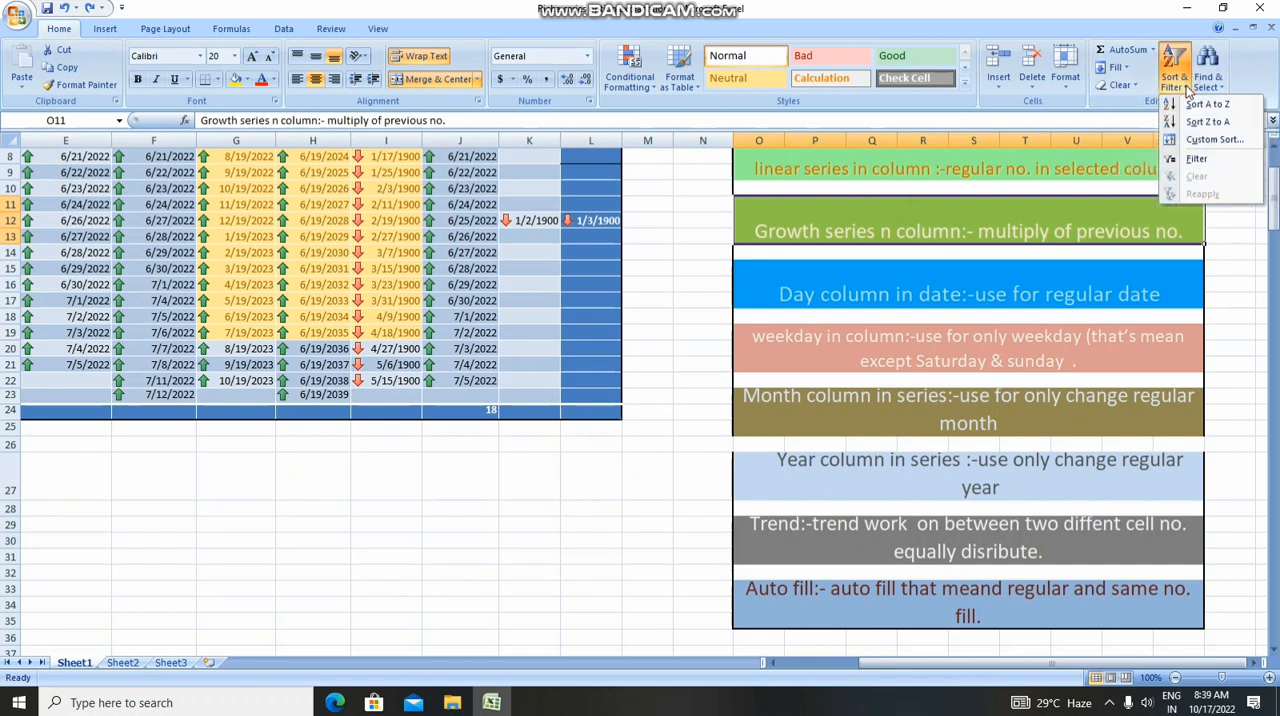
left_click(1210, 140)
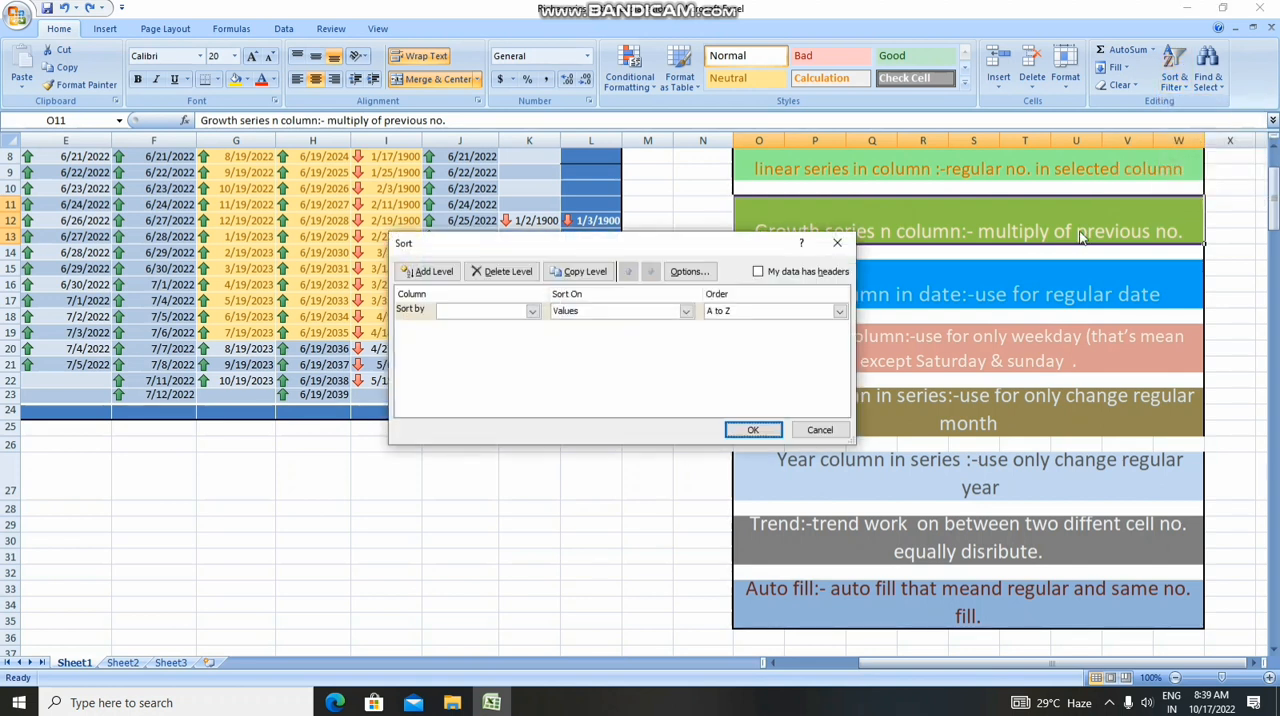
left_click(532, 311)
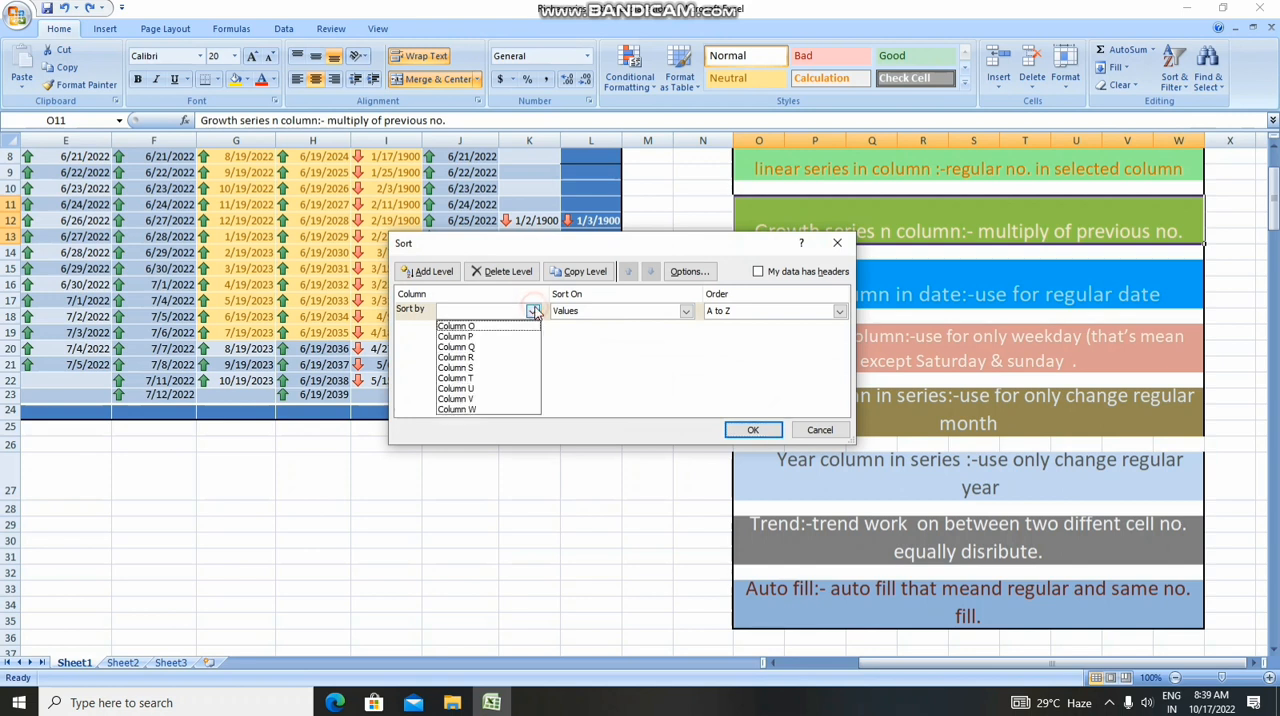
left_click(465, 358)
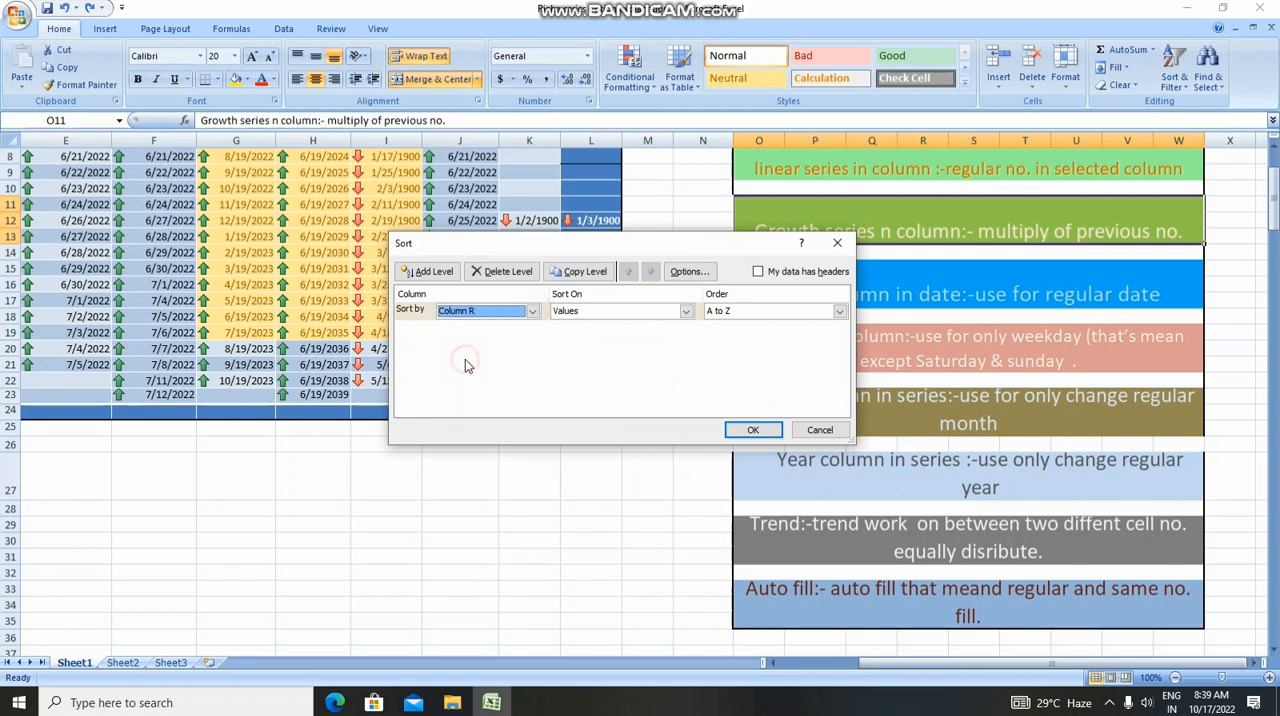
left_click(686, 311)
left_click(605, 343)
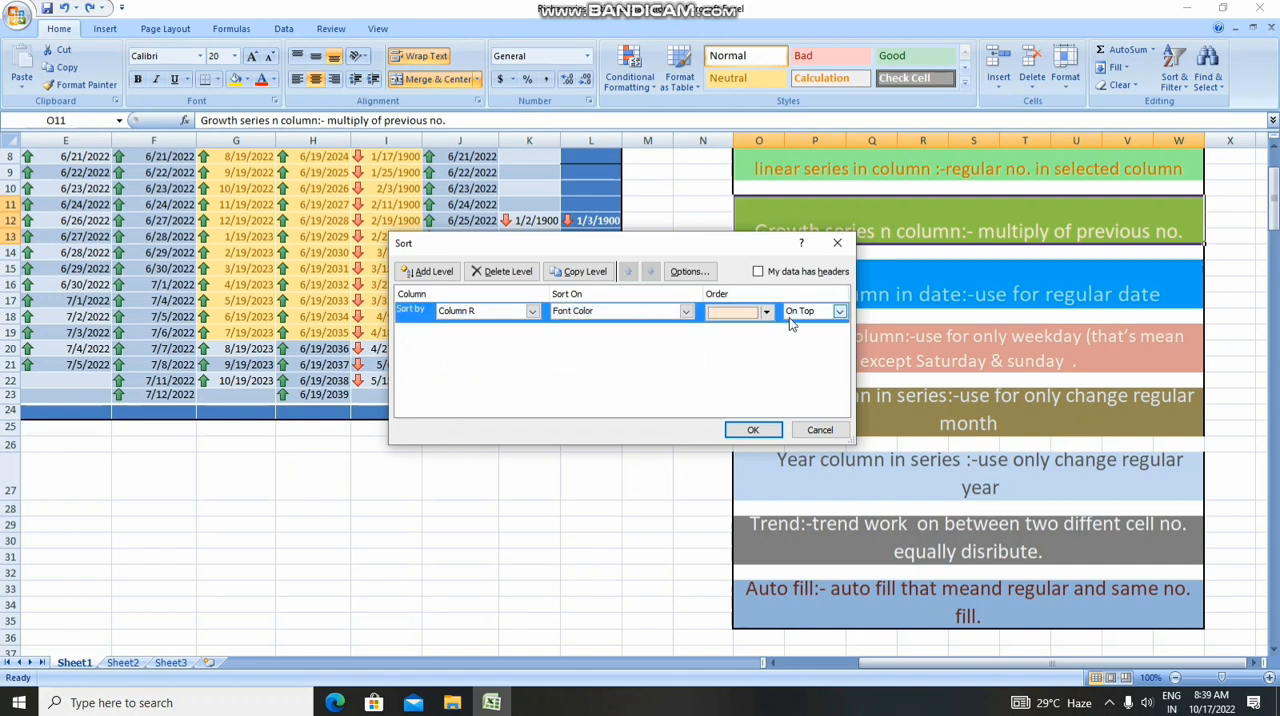
Set the font color sort on Column R to place the listed color On Bottom, and apply the sort
left_click(767, 312)
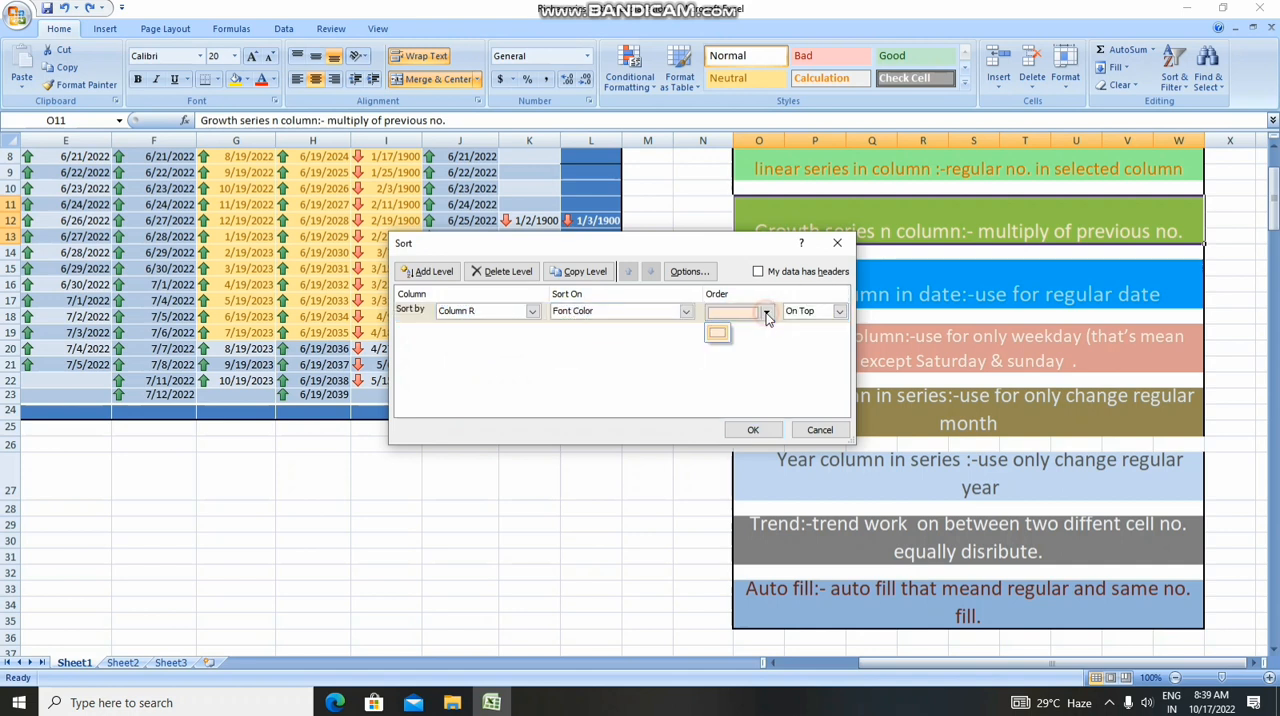
left_click(719, 336)
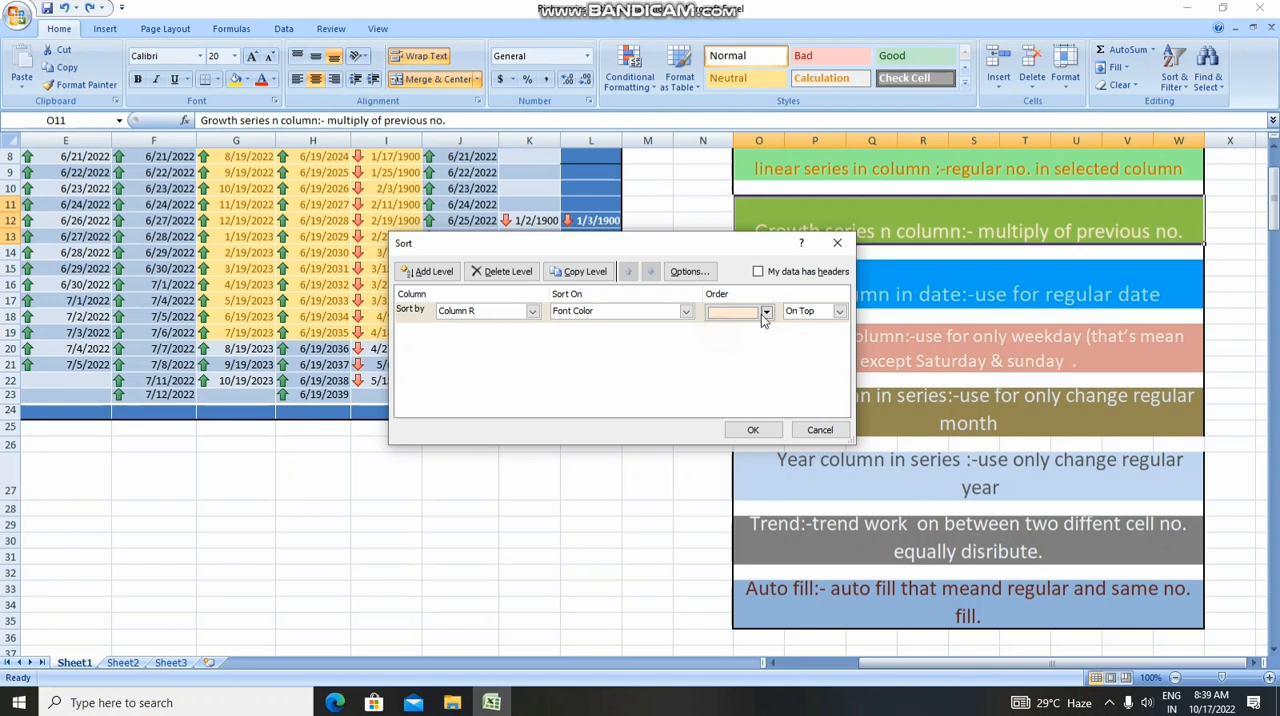
left_click(841, 314)
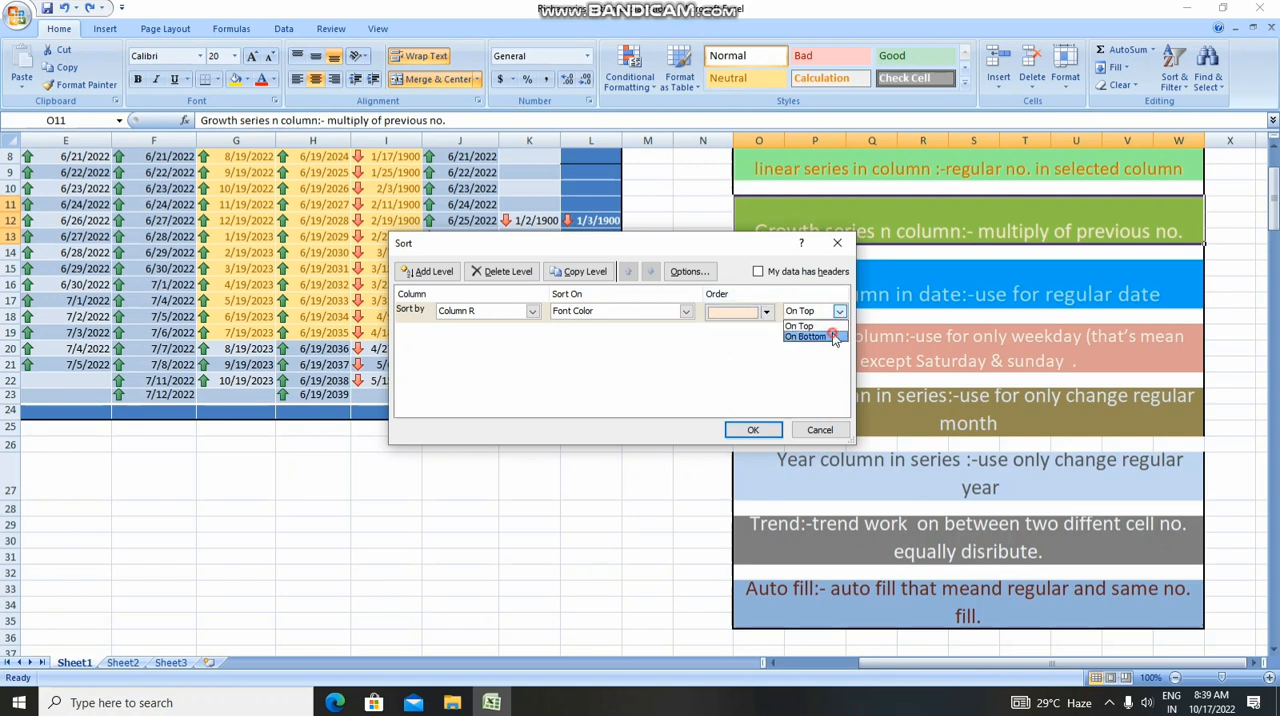
left_click(833, 337)
left_click(751, 431)
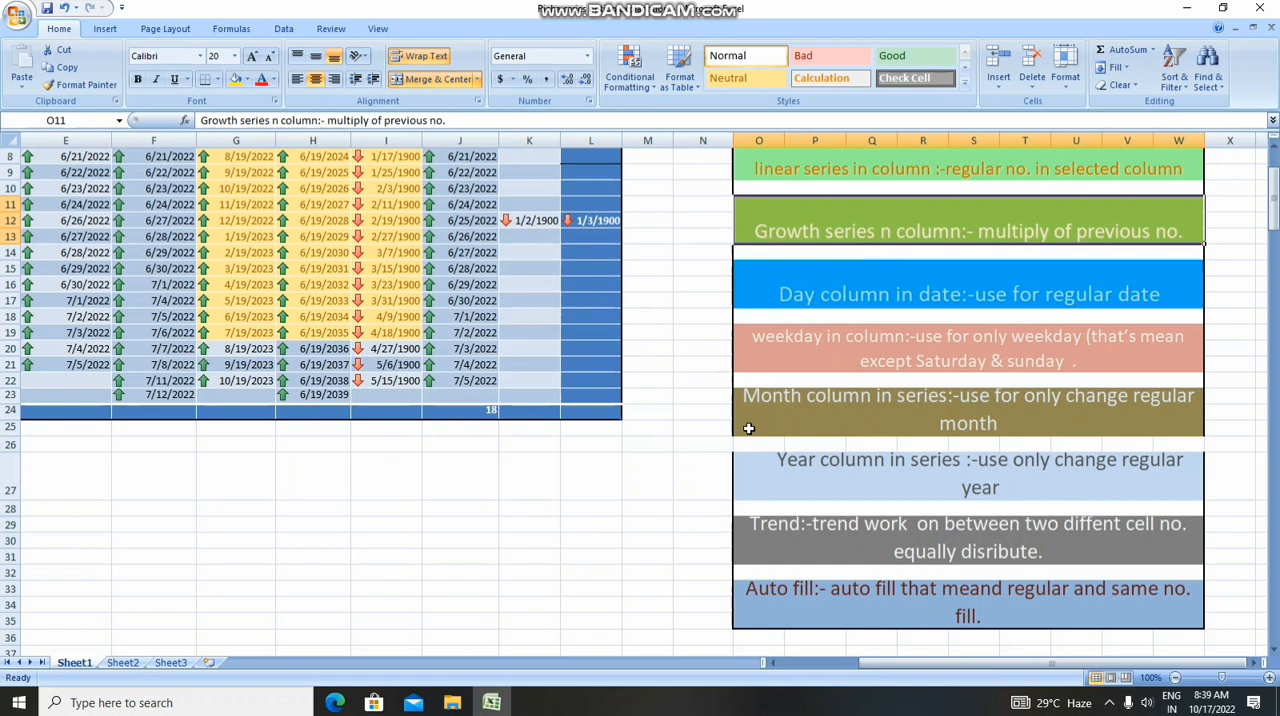
Turn on filtering for the Growth series note in O11 and try to sort it Z to A
left_click(1183, 89)
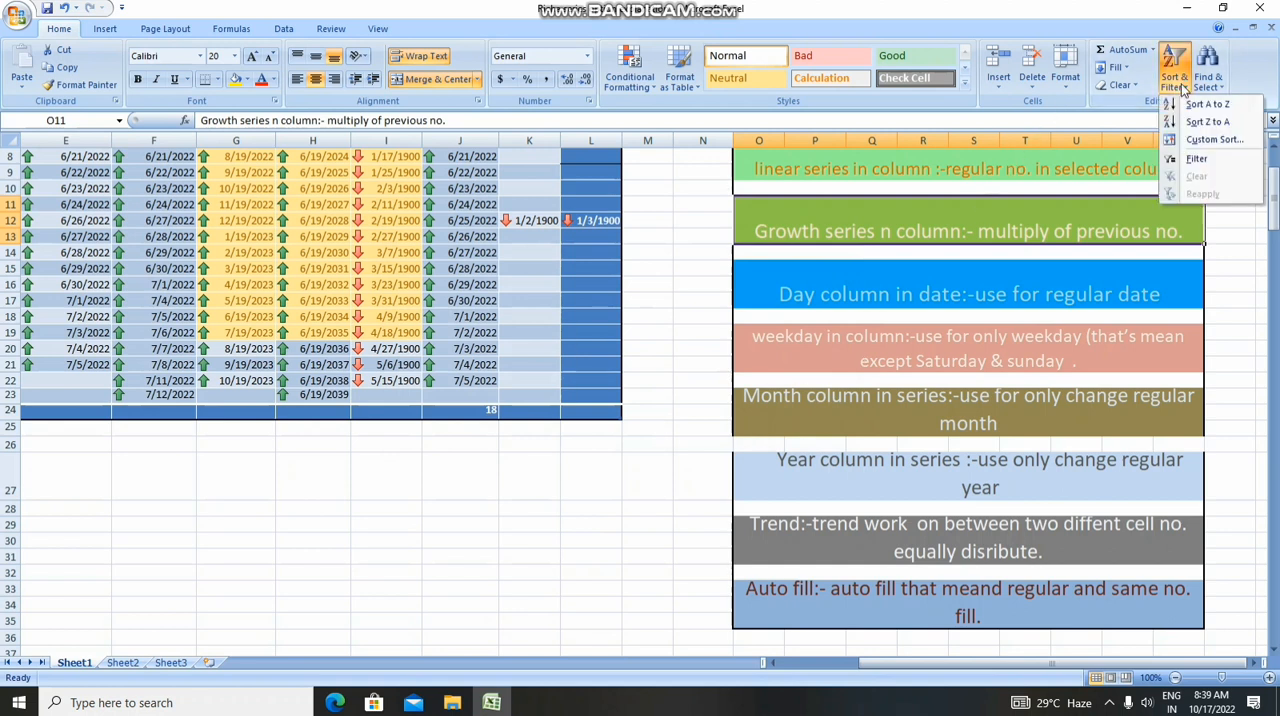
left_click(1197, 160)
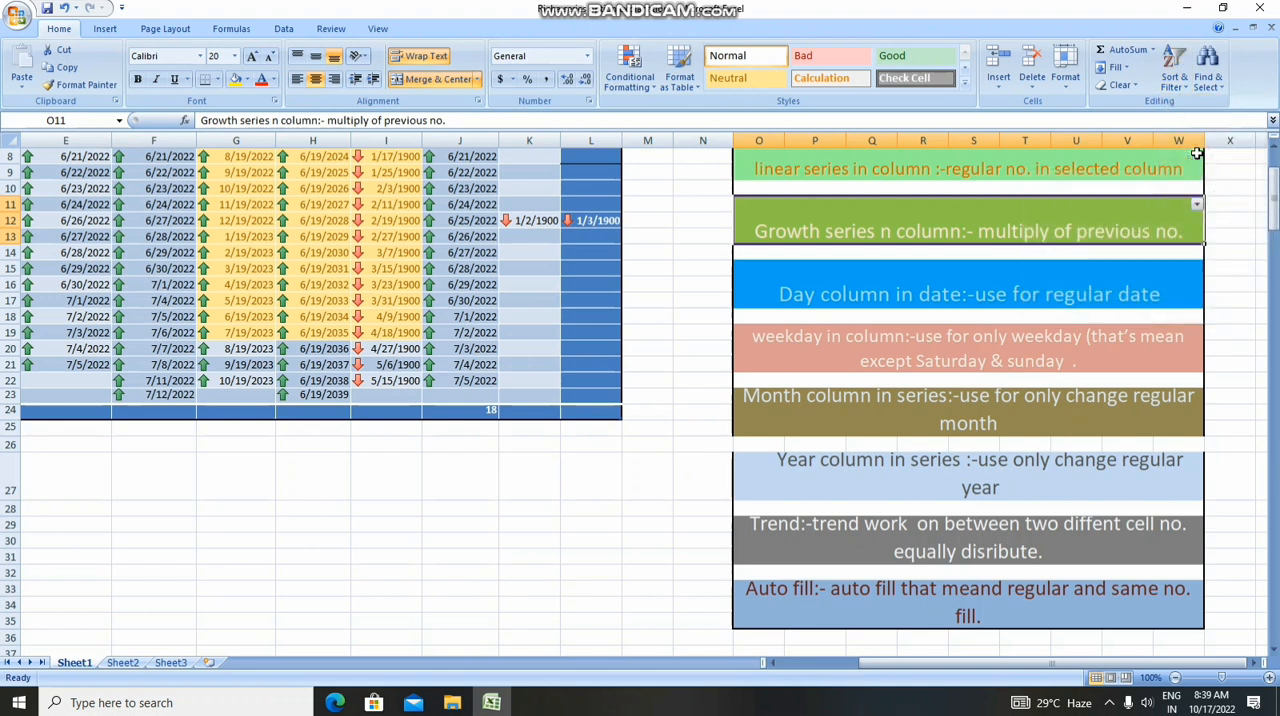
left_click(1196, 204)
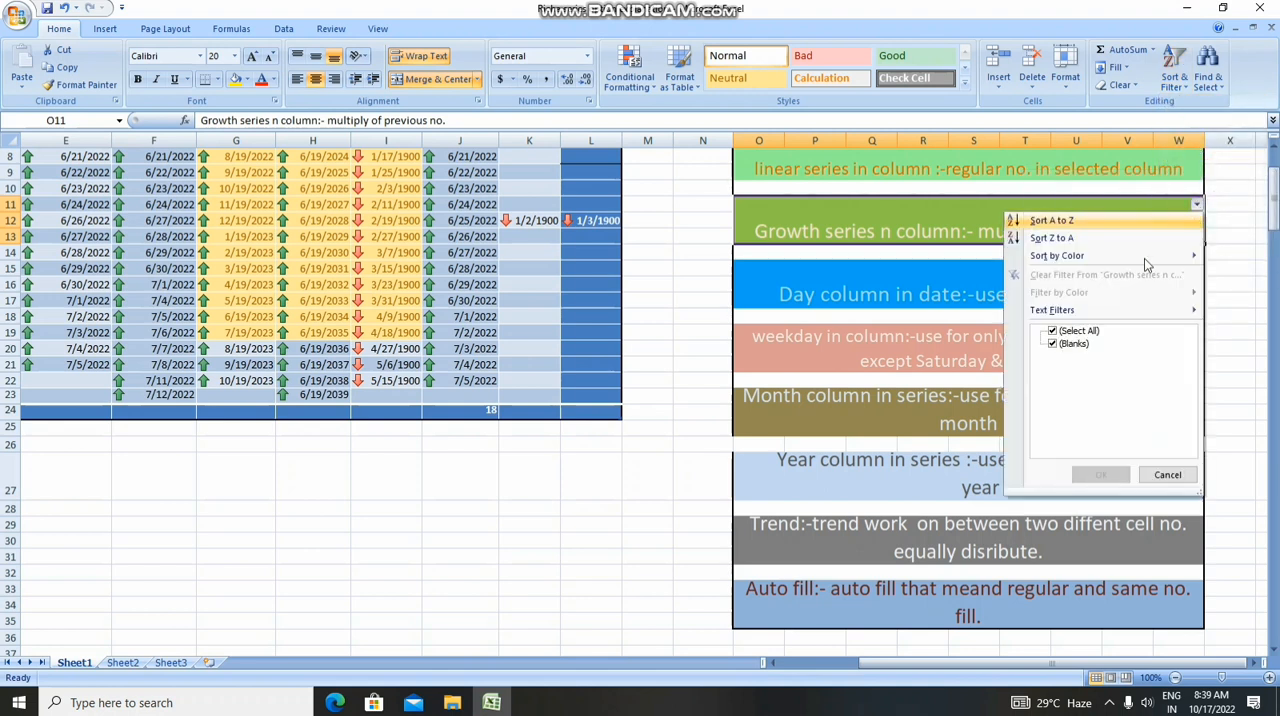
left_click(1048, 252)
left_click(640, 392)
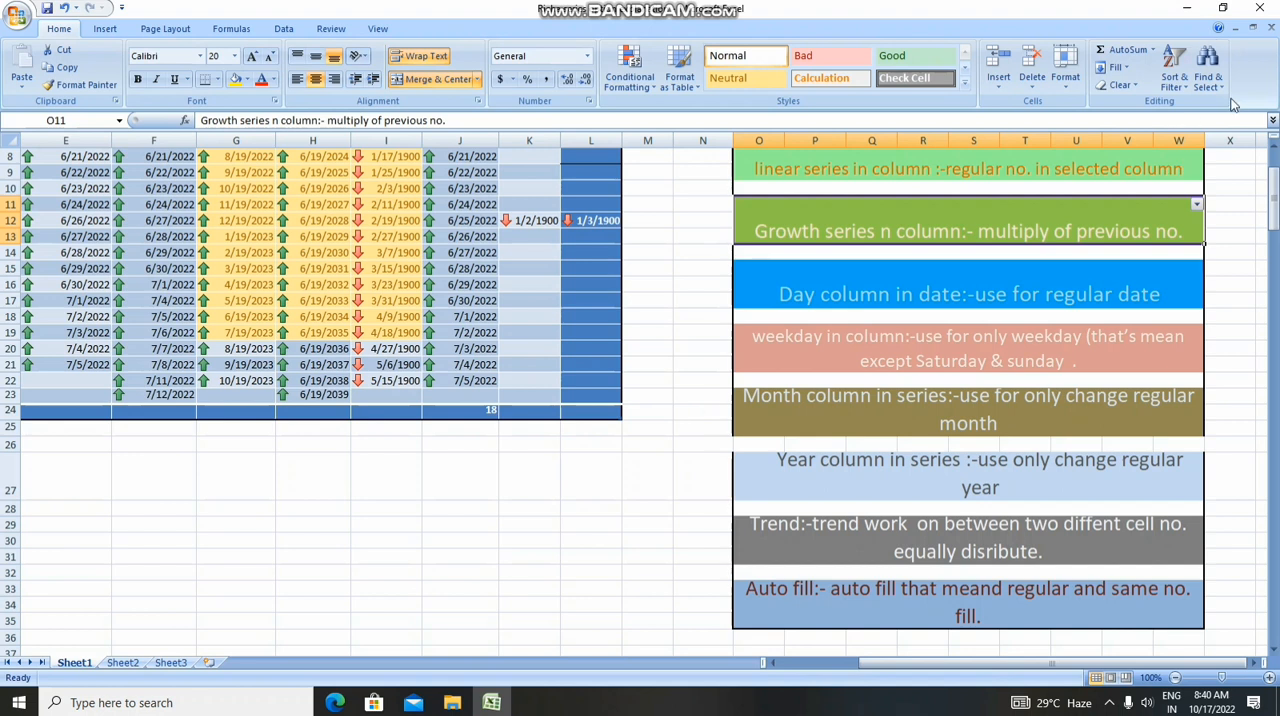
Find all cells containing "growth", step through the matches, and close the search
left_click(1218, 90)
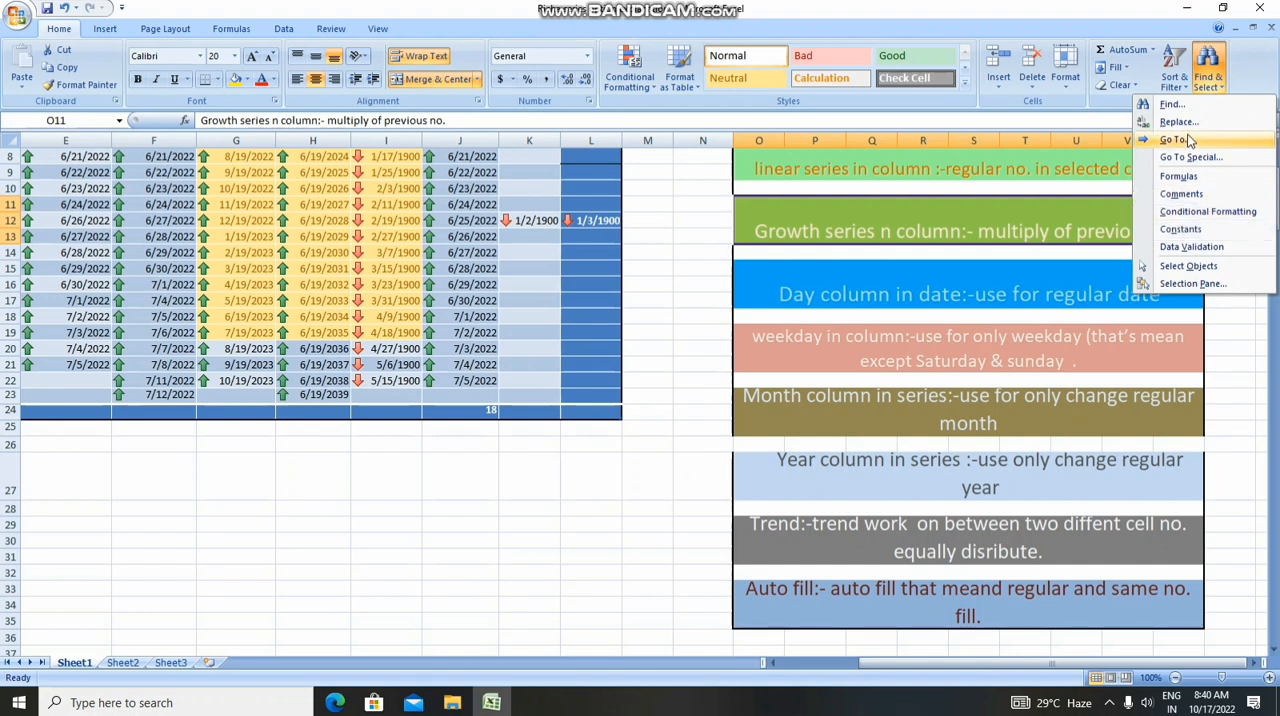
left_click(1172, 106)
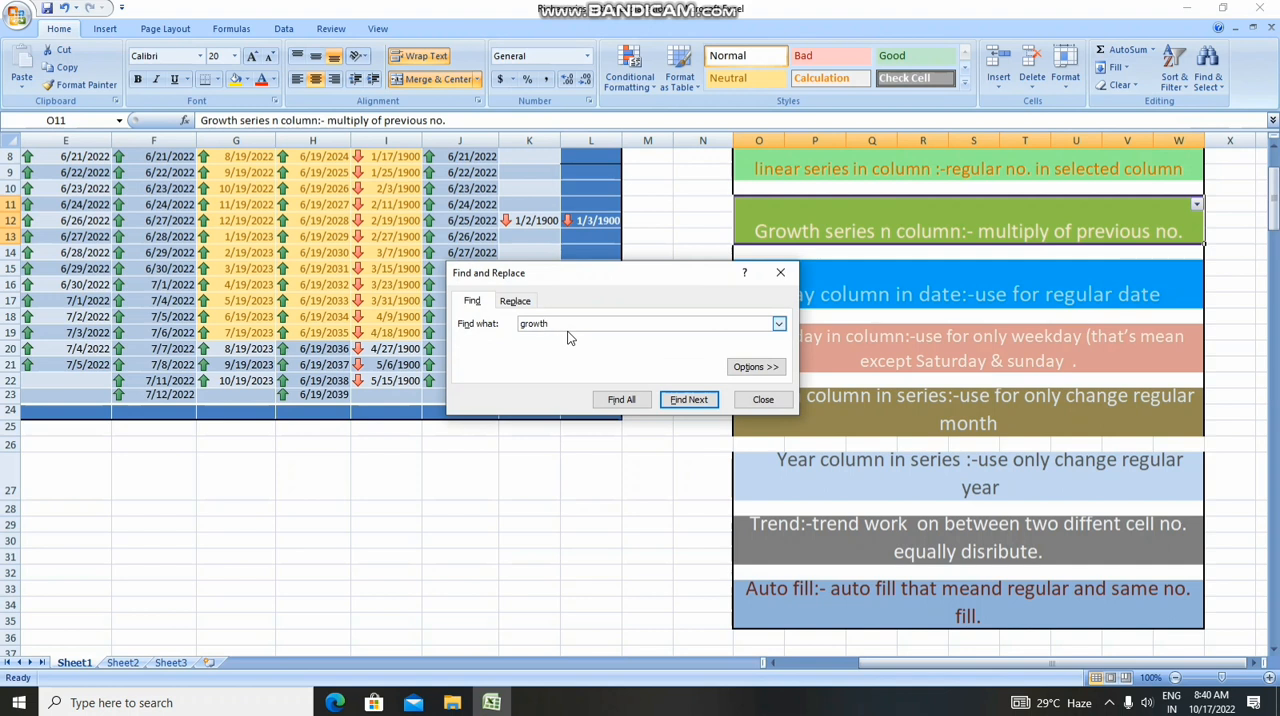
left_click(621, 399)
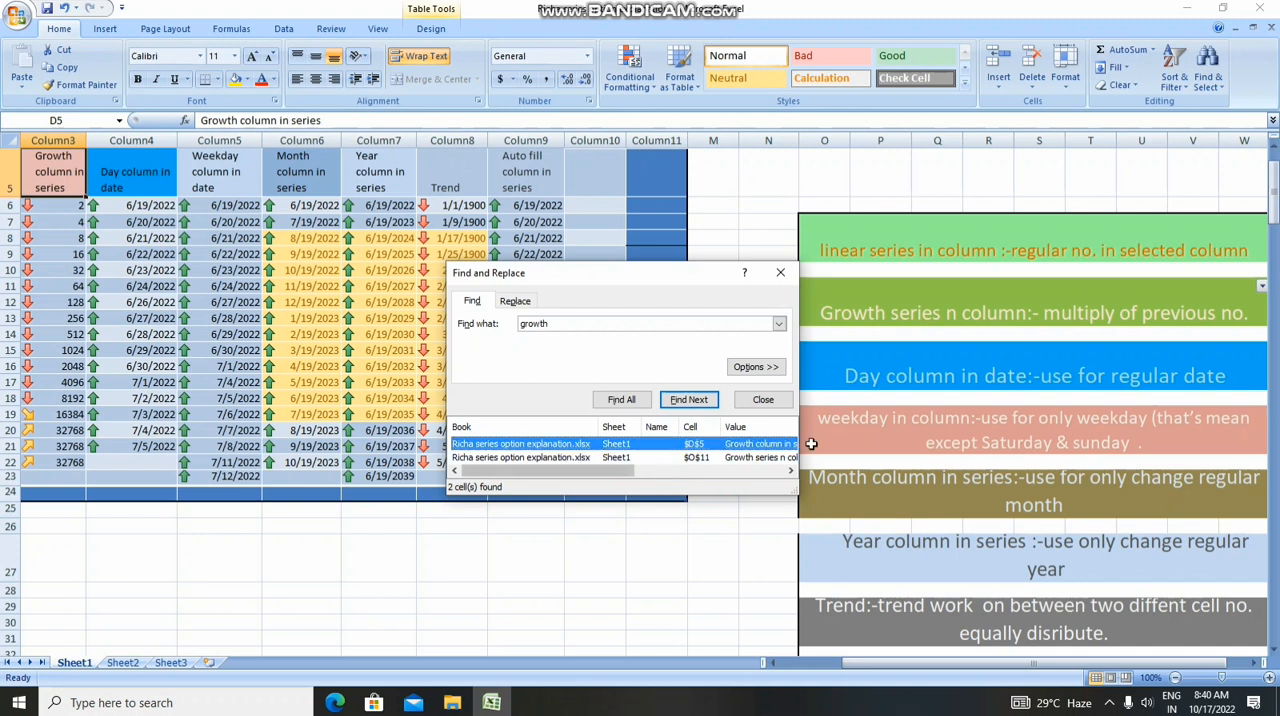
left_click(695, 403)
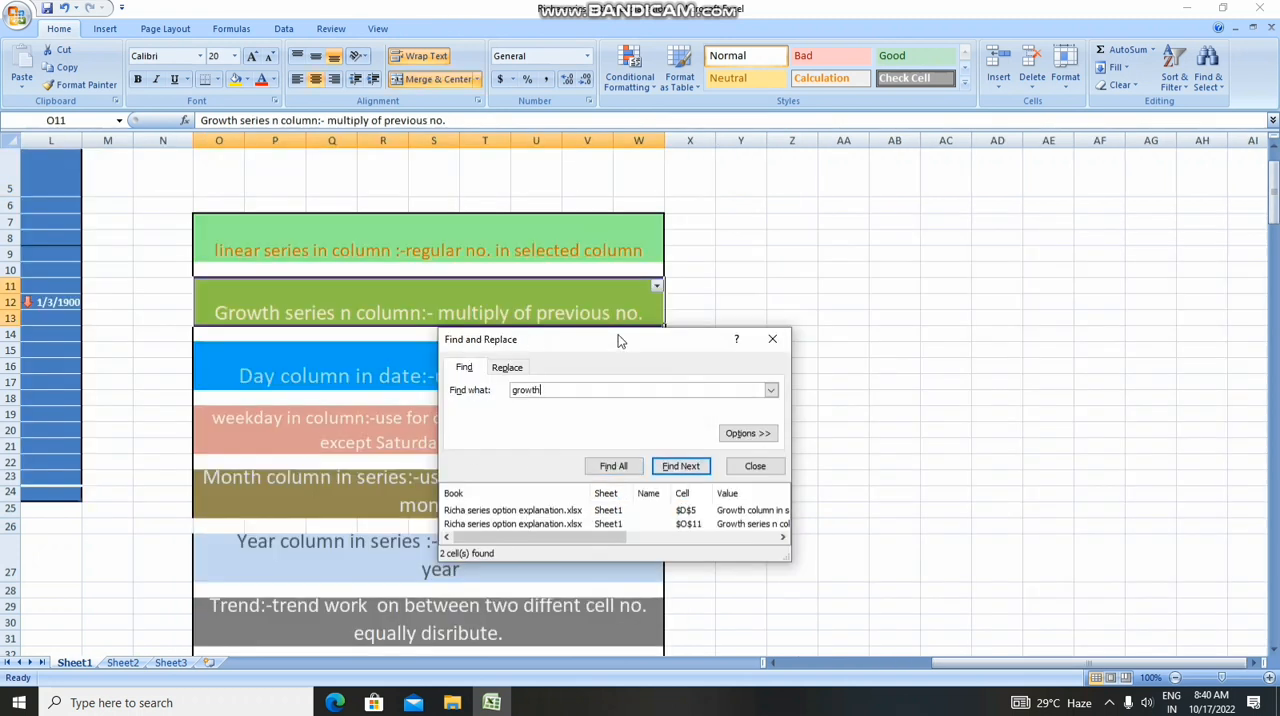
left_click(680, 467)
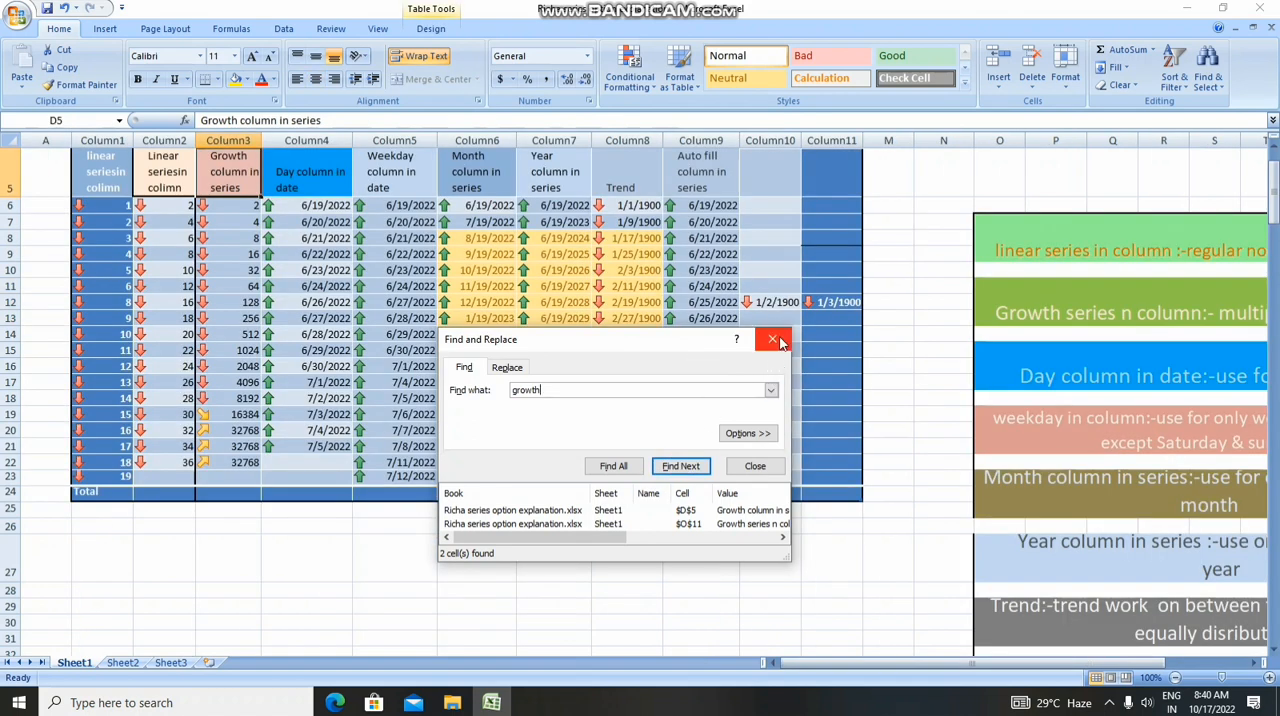
left_click(772, 340)
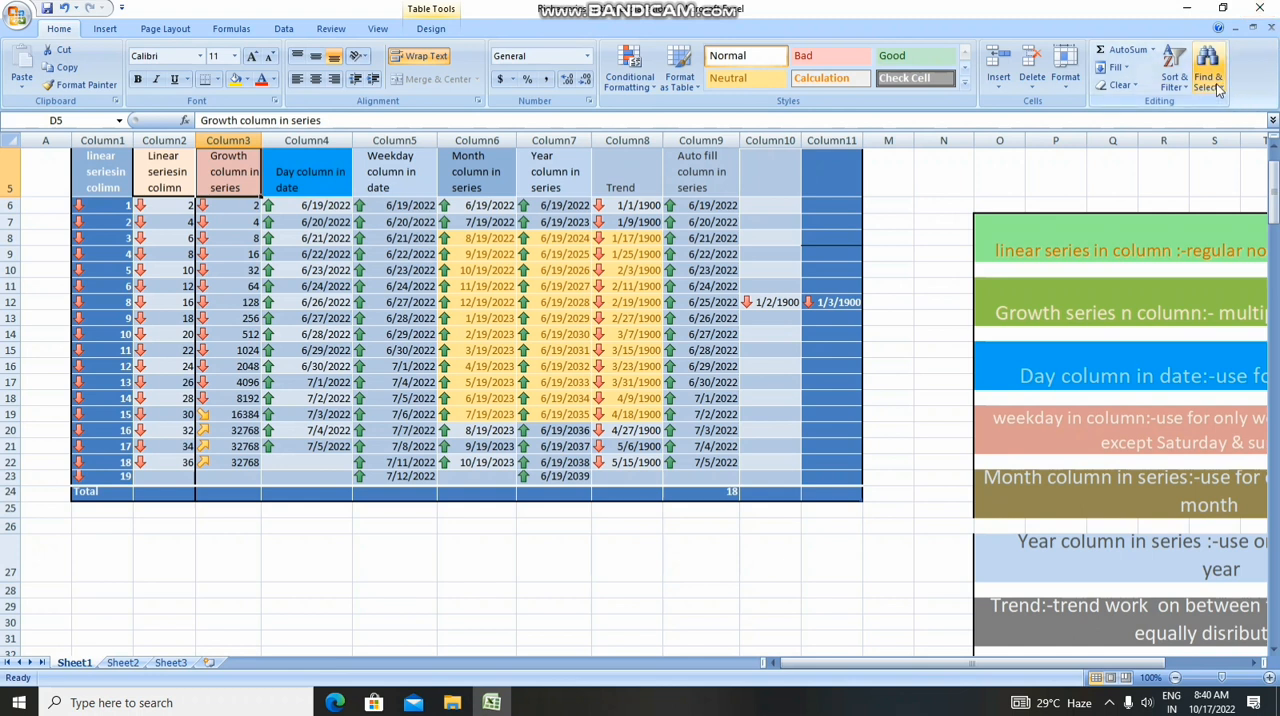
Replace every occurrence of "growth" with "increasing" in the worksheet
left_click(1214, 88)
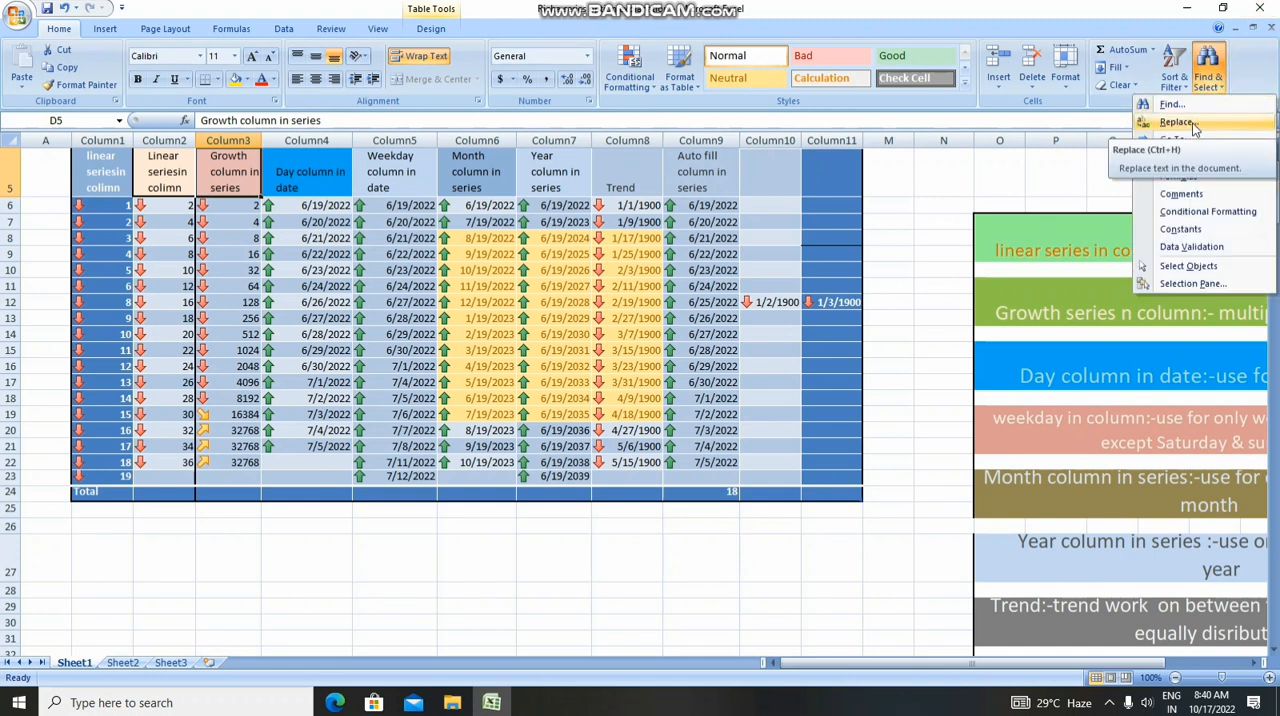
left_click(1190, 123)
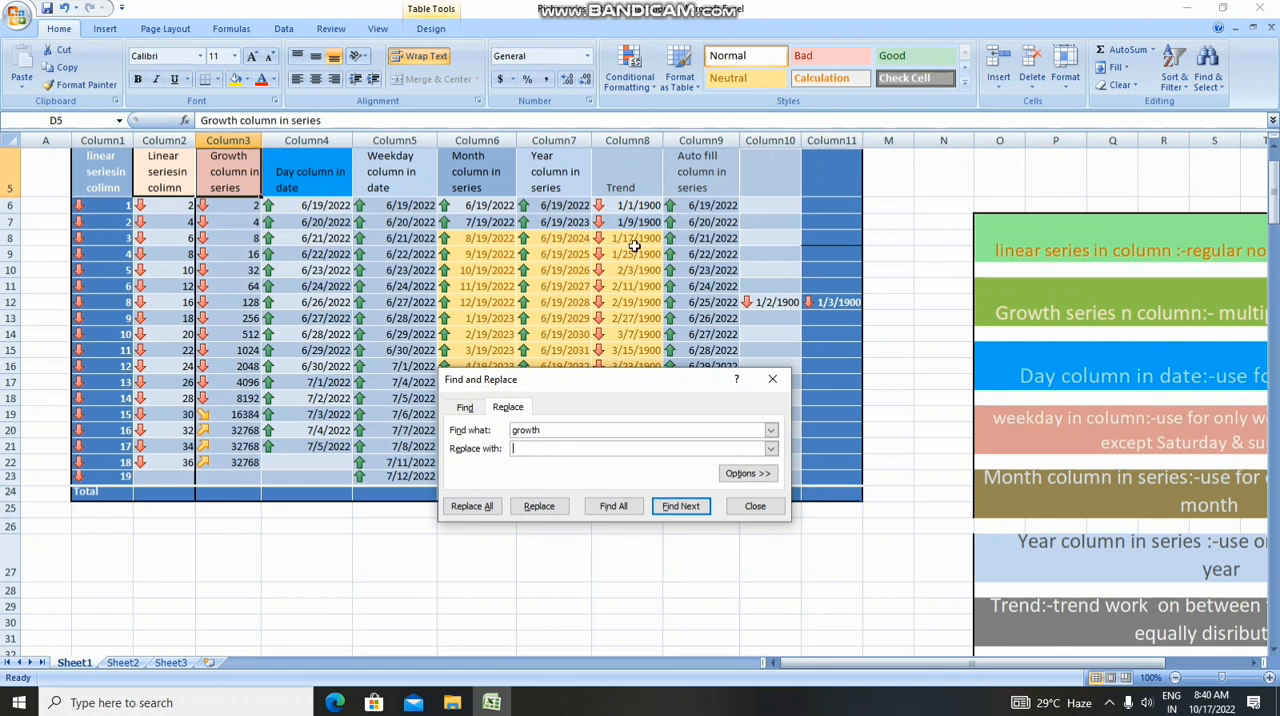
left_click(516, 448)
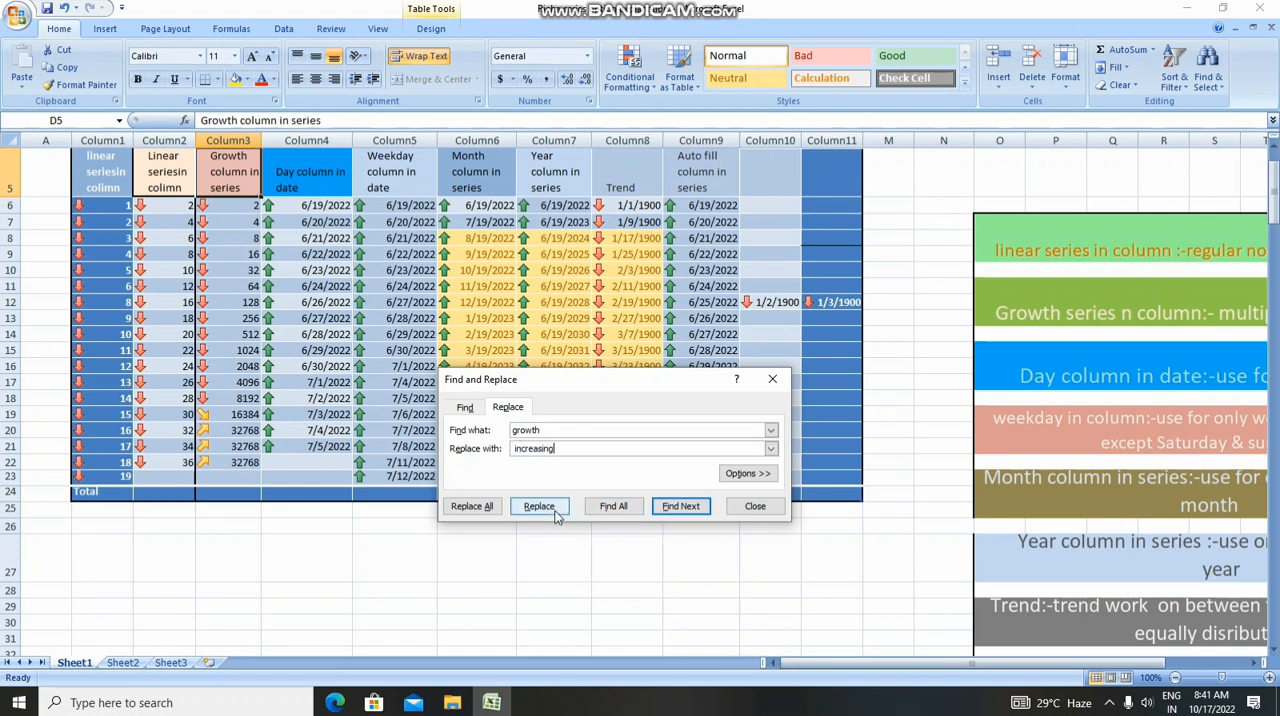
left_click(480, 508)
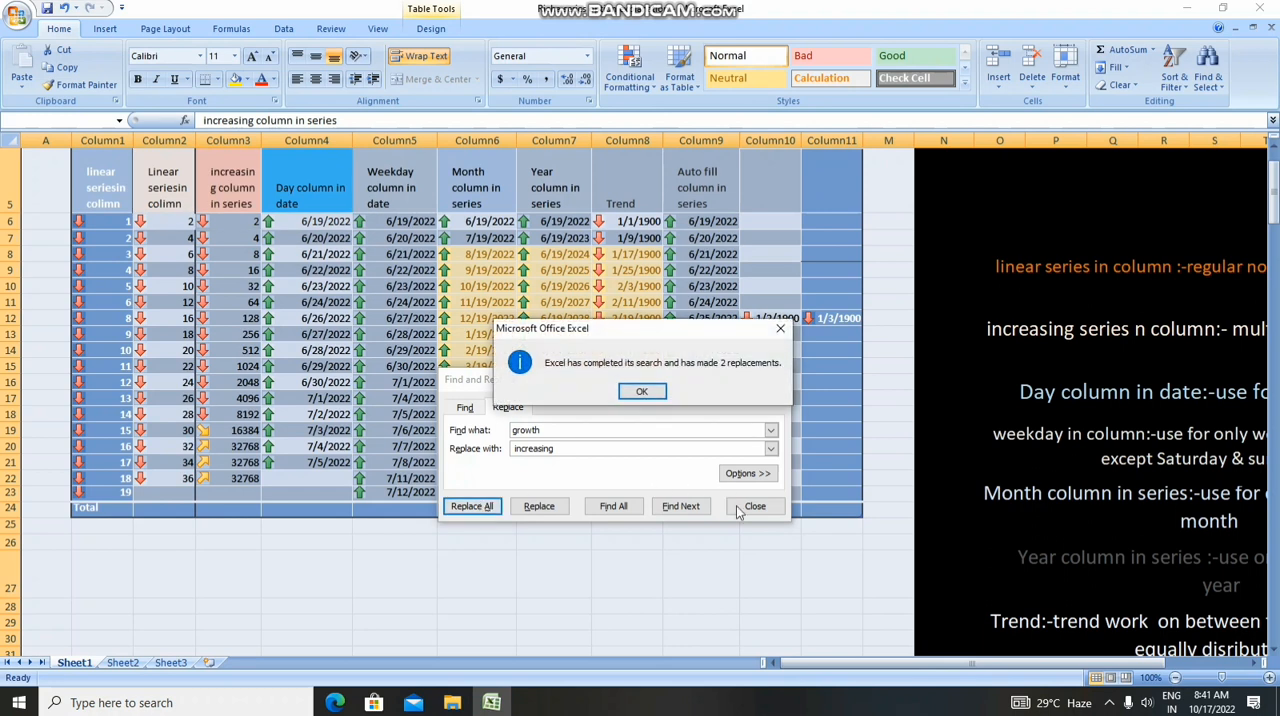
left_click(642, 392)
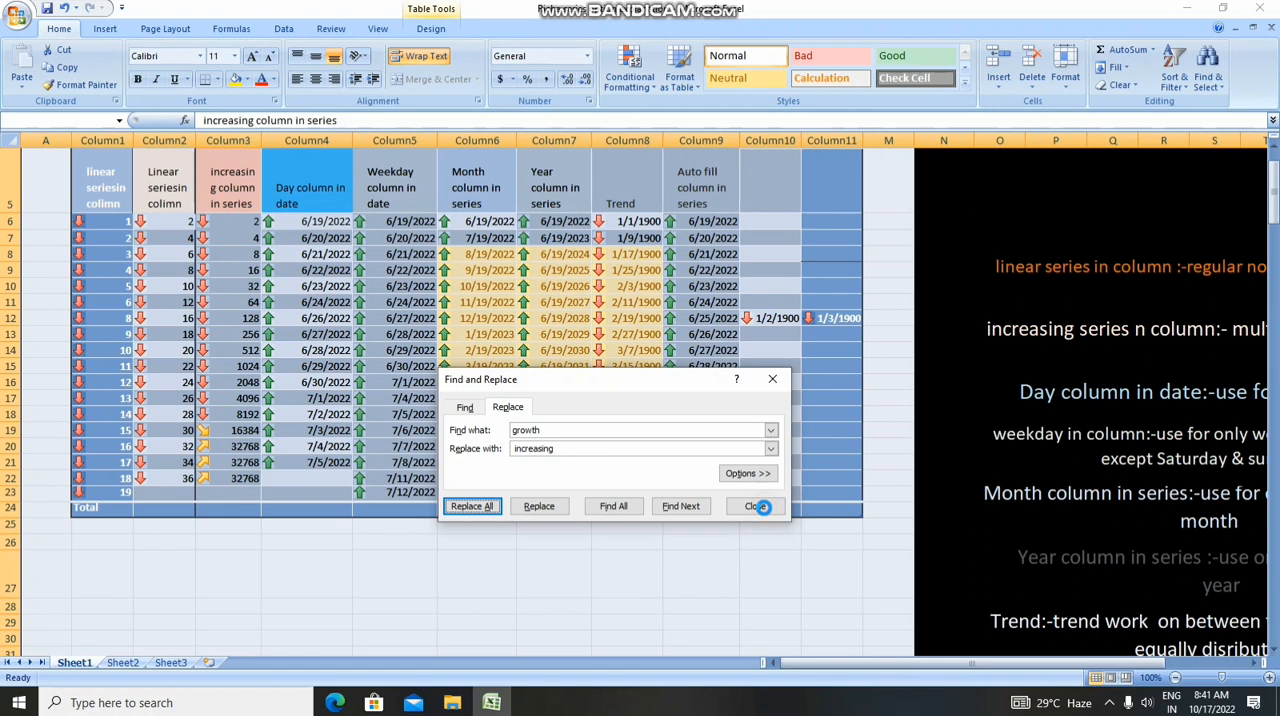
left_click(771, 377)
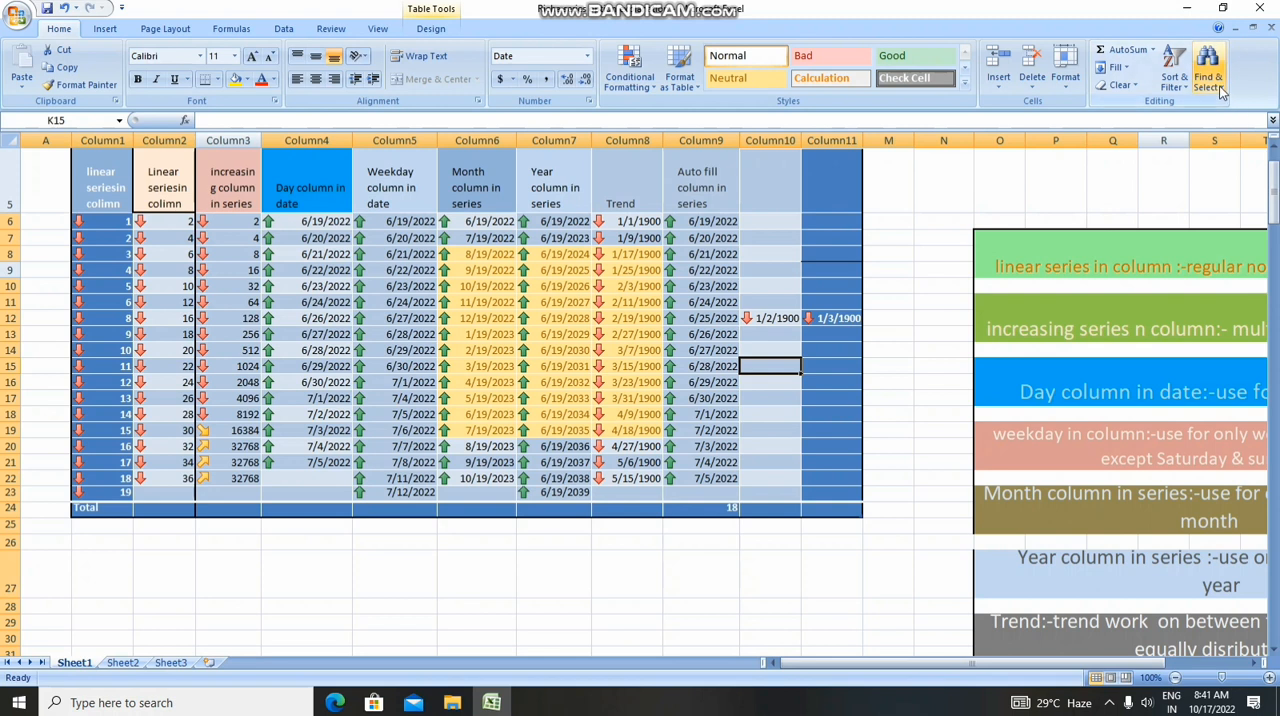
left_click(1212, 82)
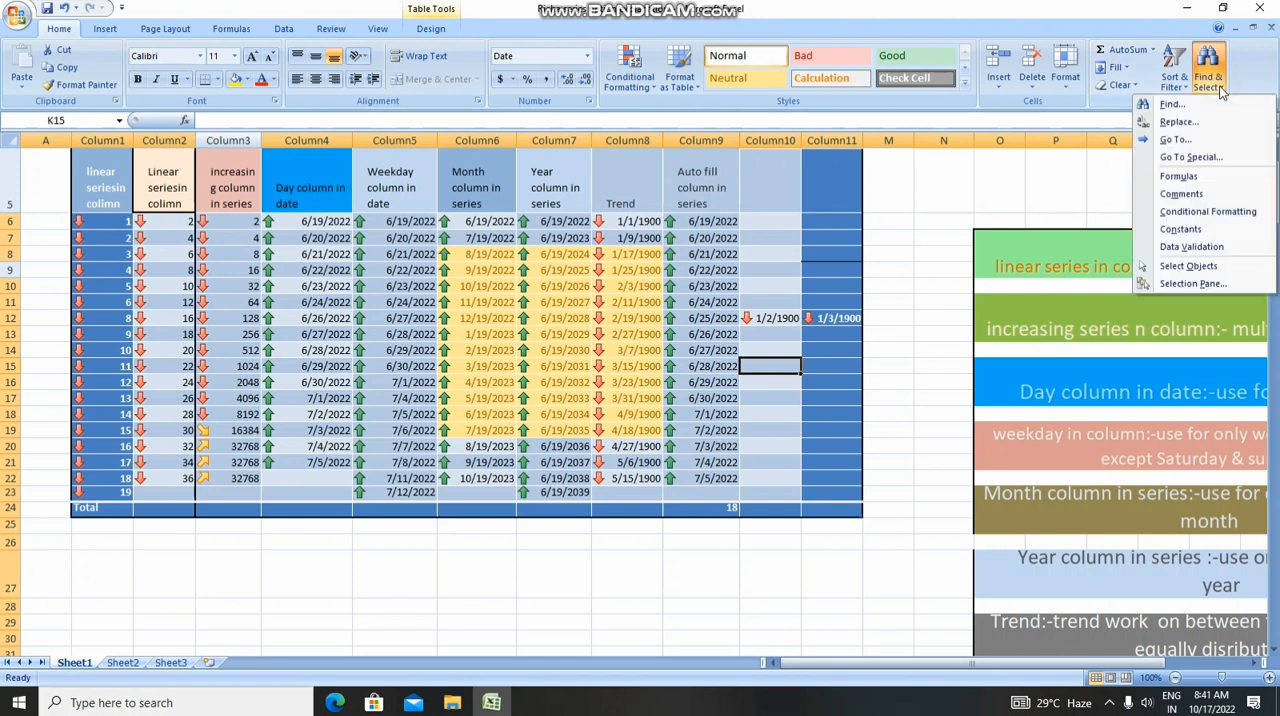
left_click(1175, 124)
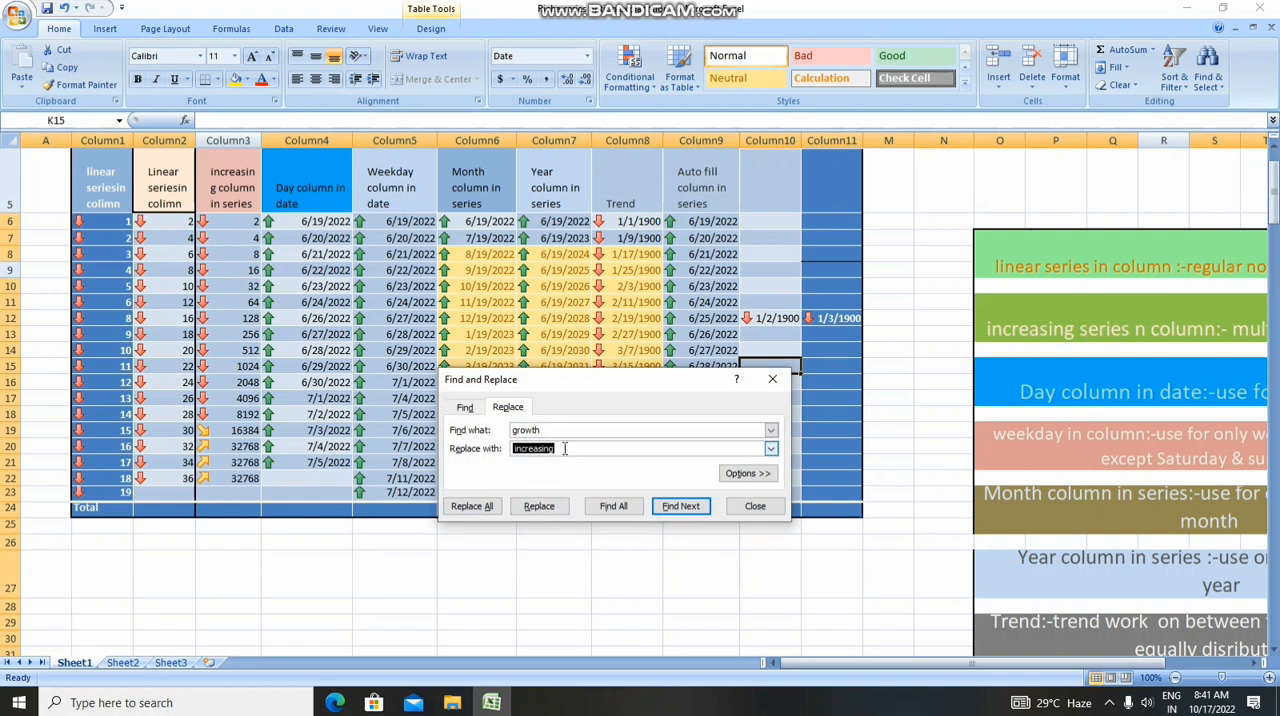
key("BackSpace")
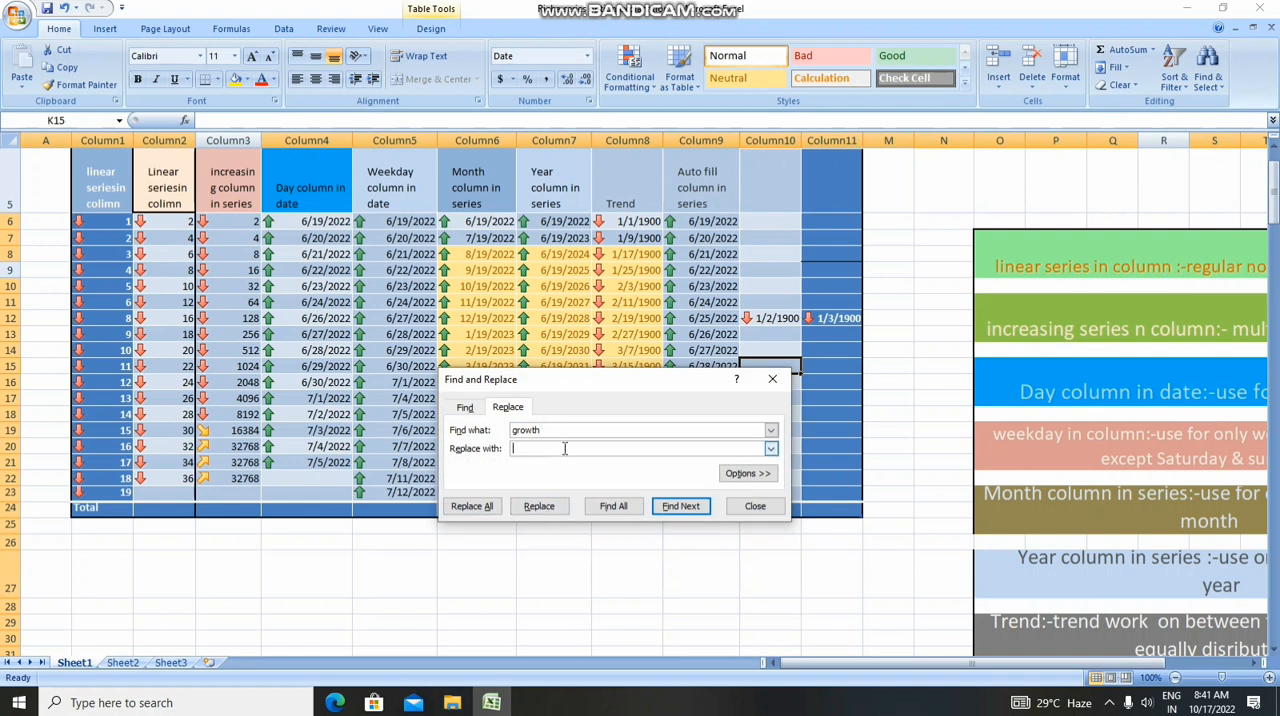
left_click(752, 507)
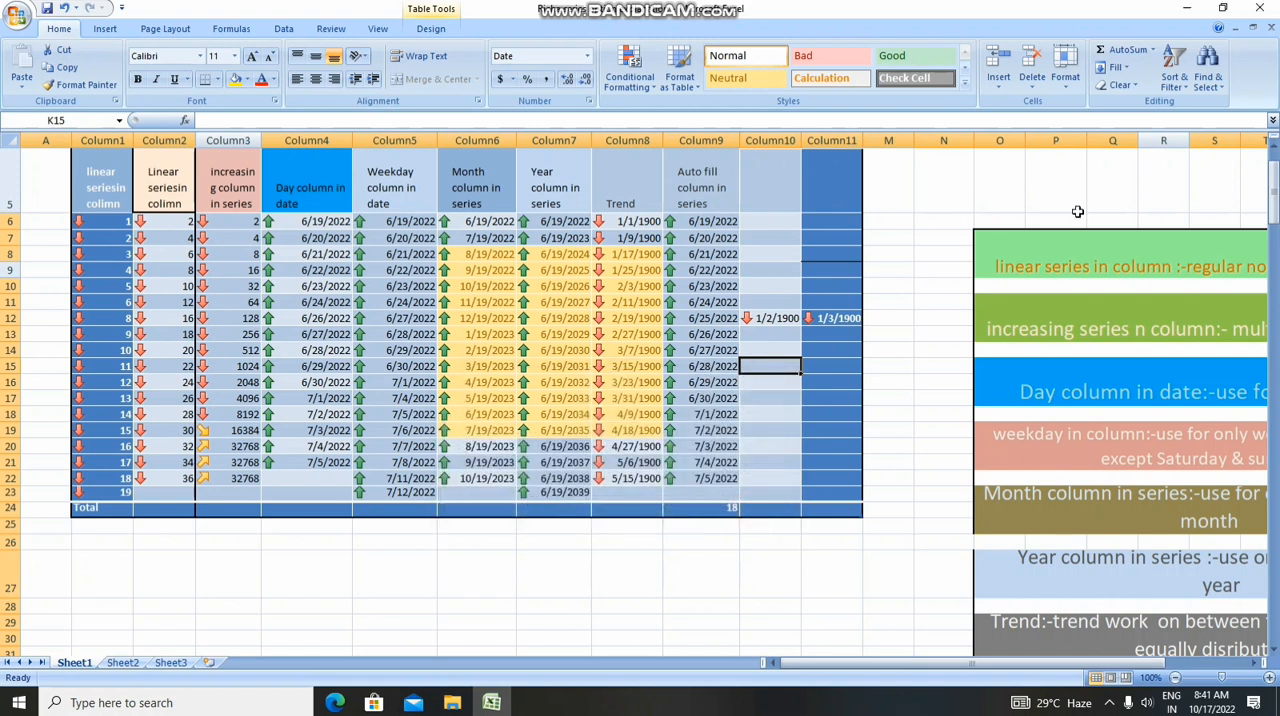
Examine the available destinations in the Go To dialog and close it without jumping anywhere
left_click(1208, 75)
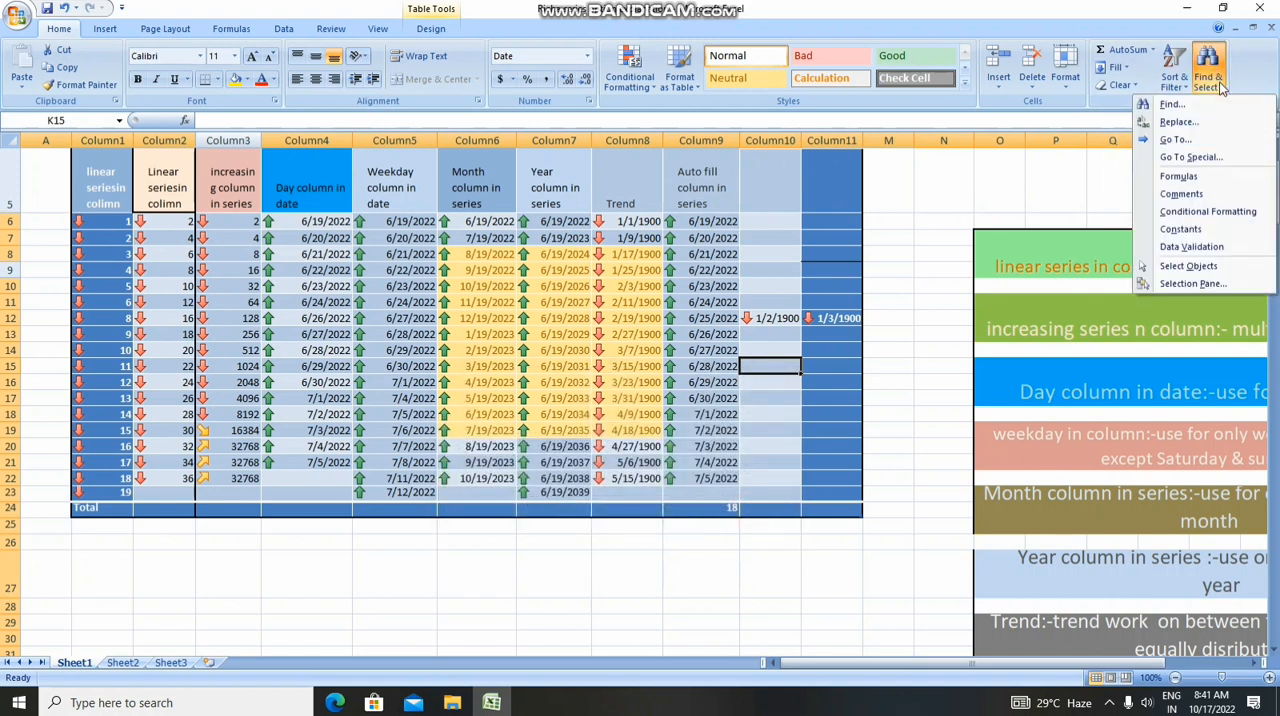
left_click(1177, 140)
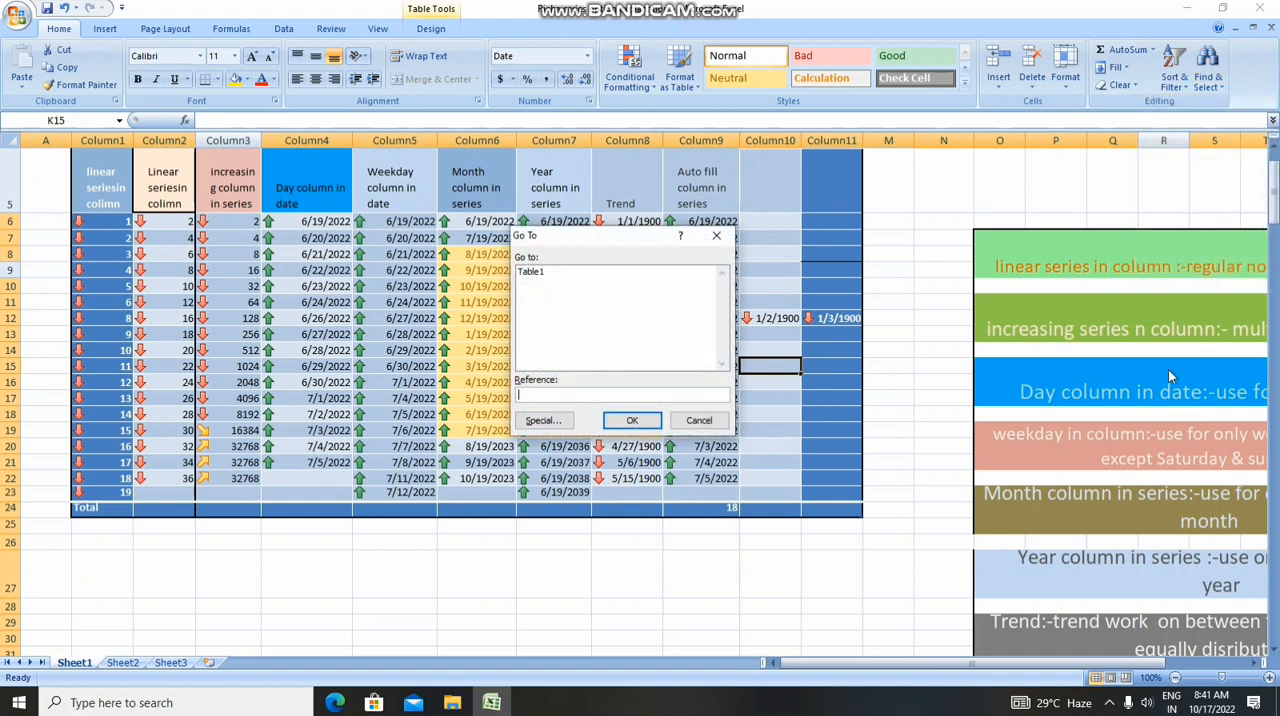
left_click(718, 420)
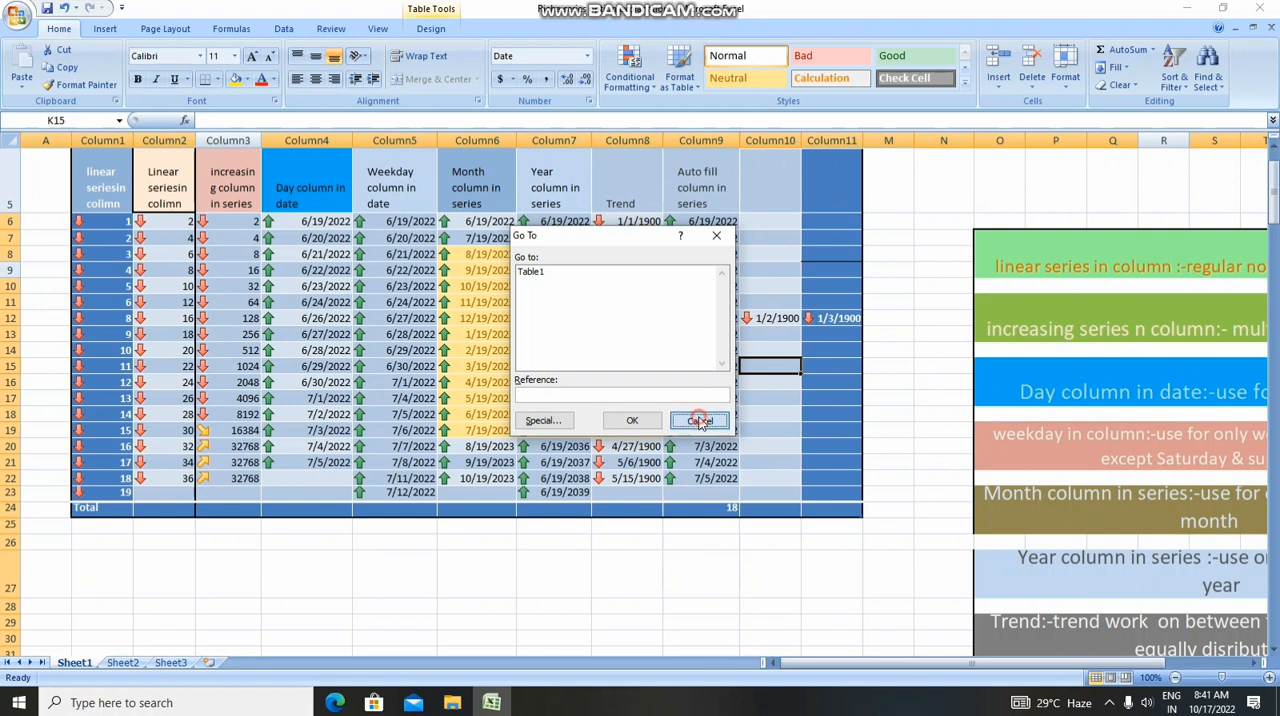
Use Go To Special to look for cells with comments in the worksheet
left_click(1208, 60)
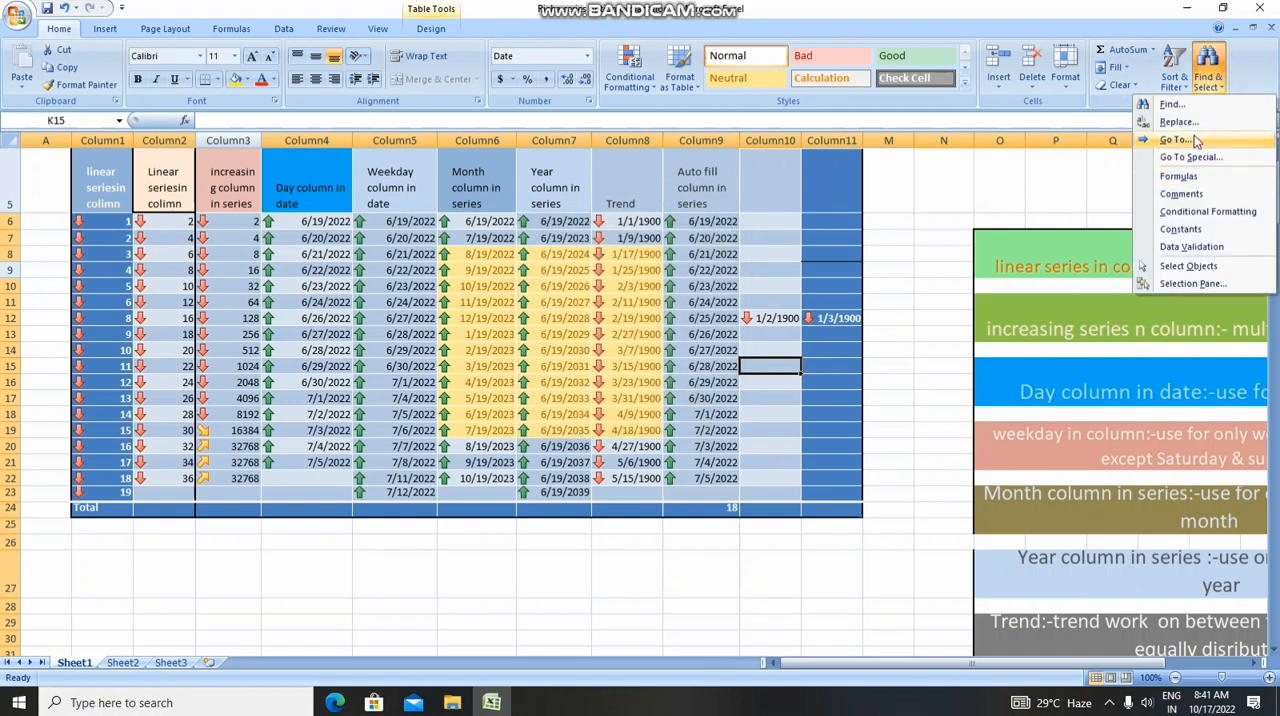
left_click(1189, 157)
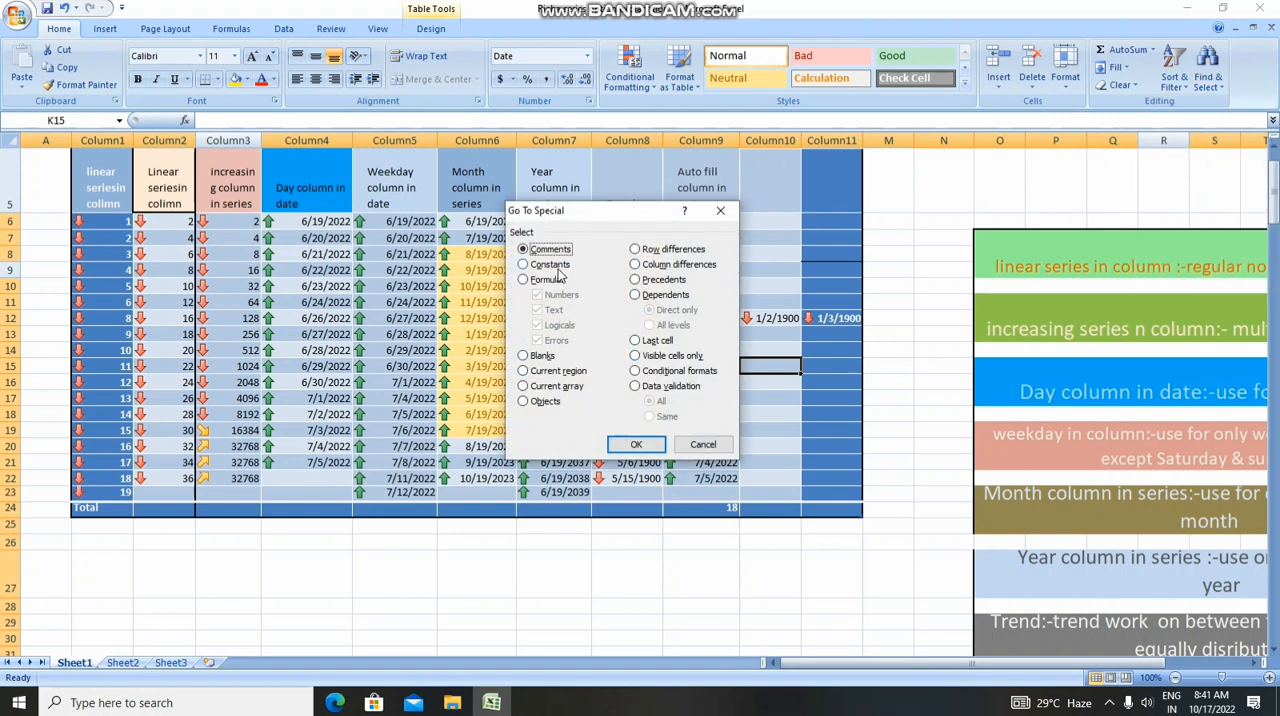
left_click(651, 447)
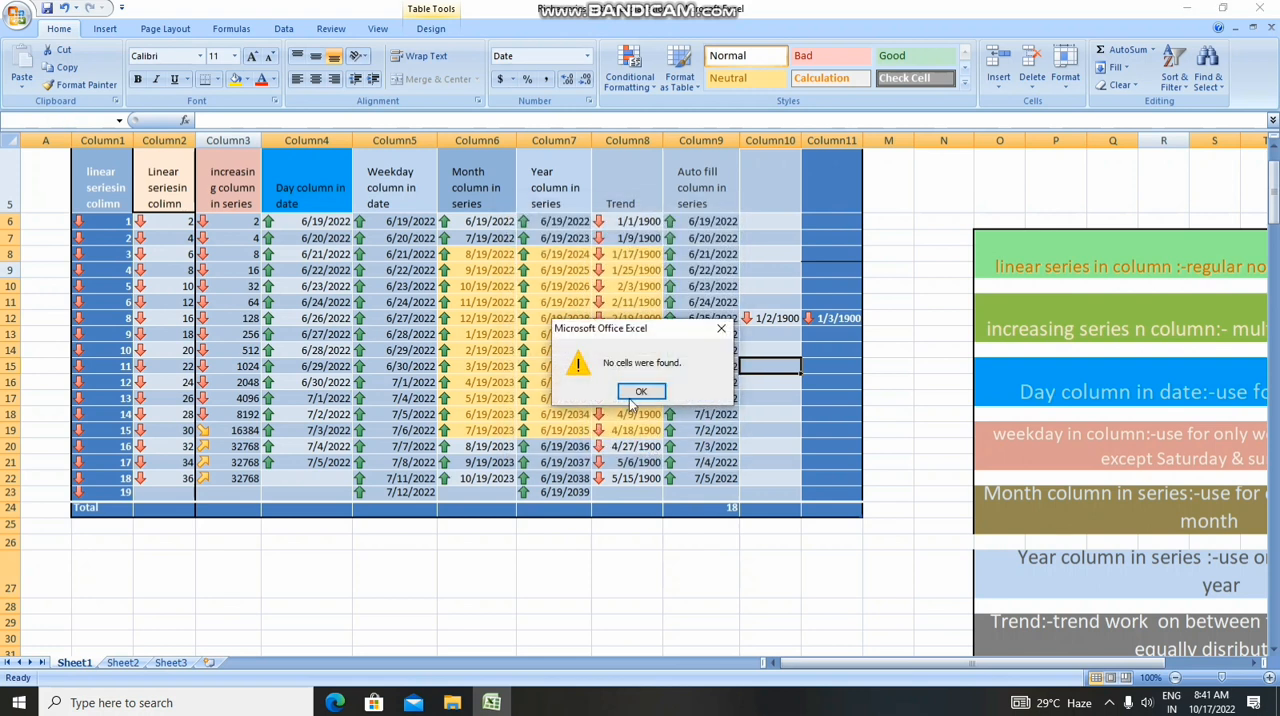
left_click(640, 391)
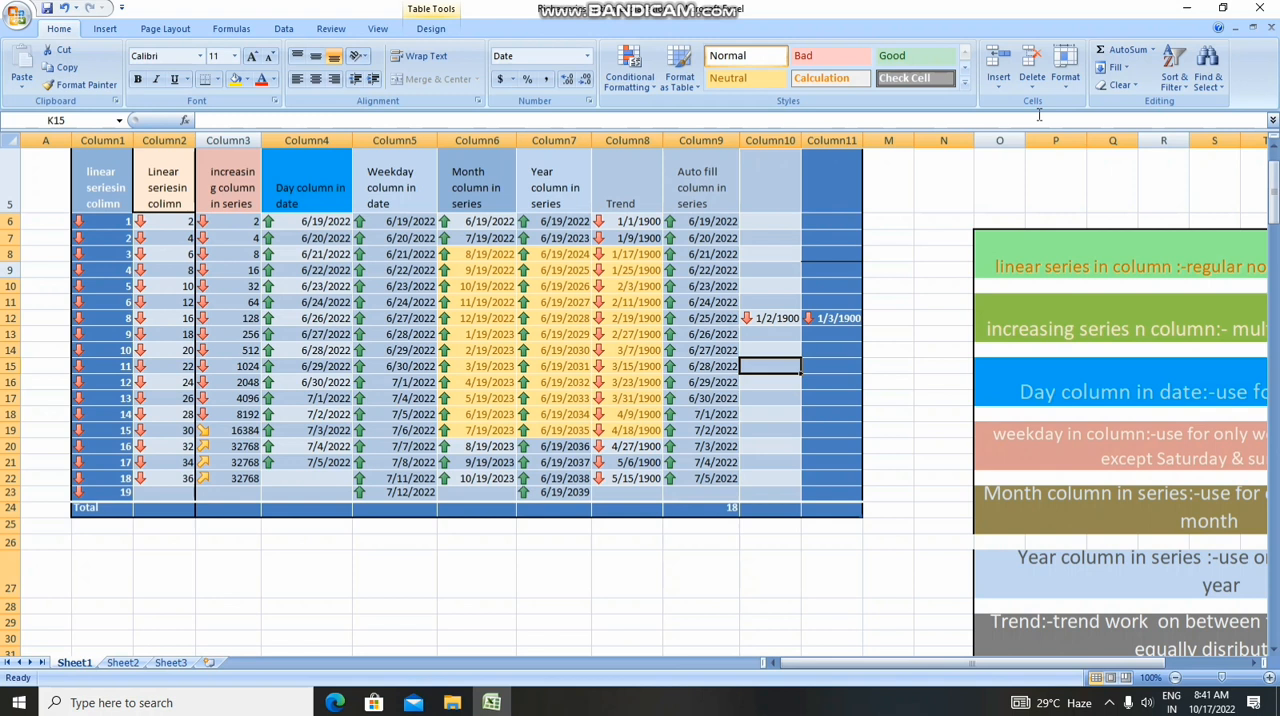
Select the cells with conditional formatting, and restrict that selection to the cells containing constants
left_click(1222, 88)
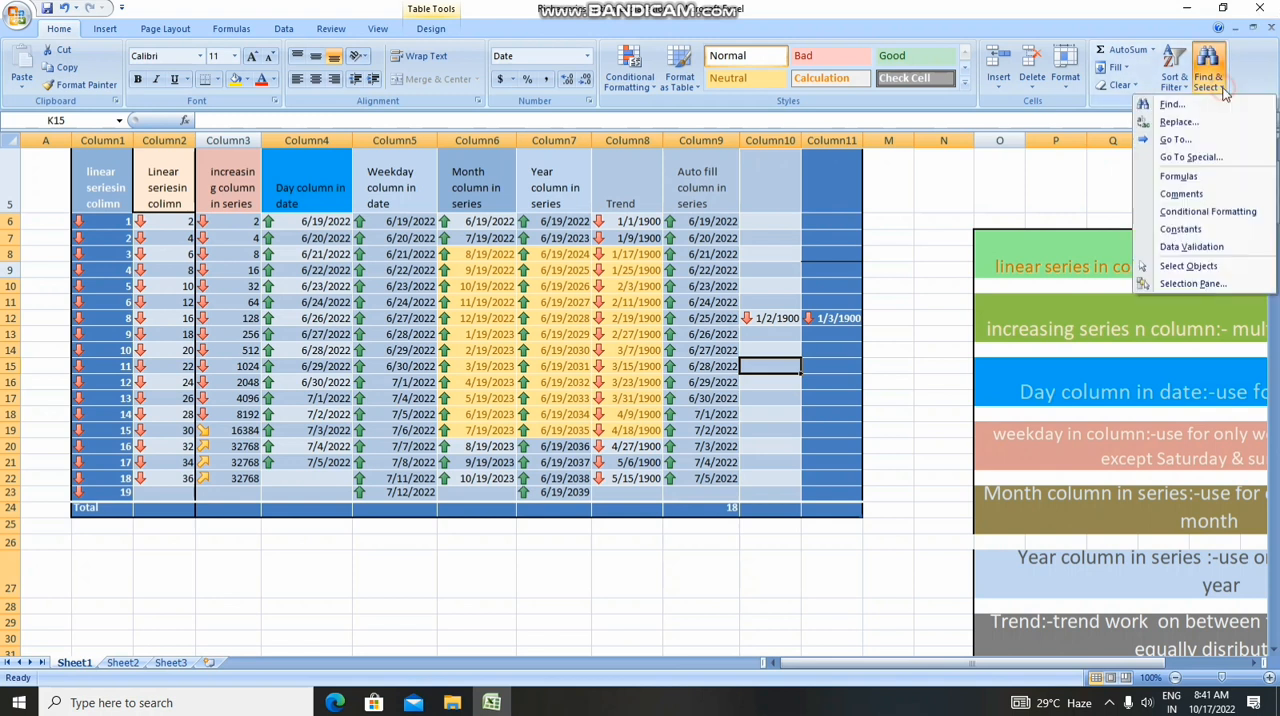
left_click(1182, 214)
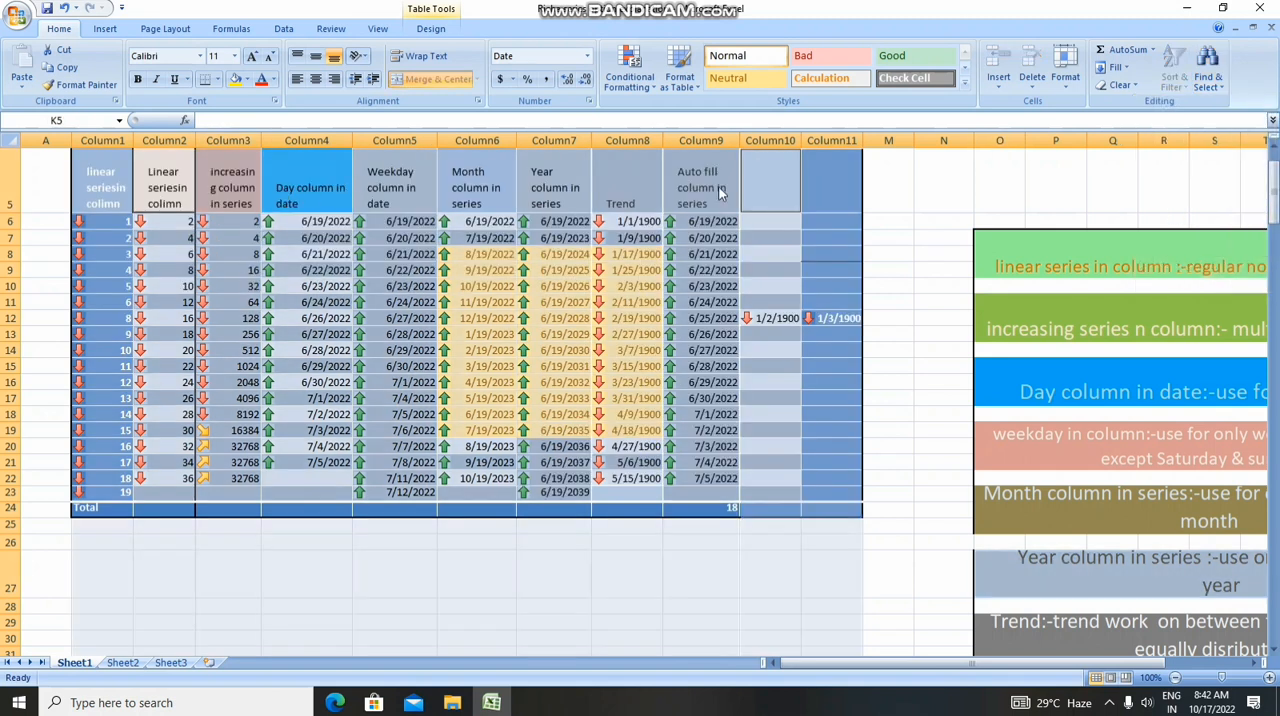
left_click(1216, 86)
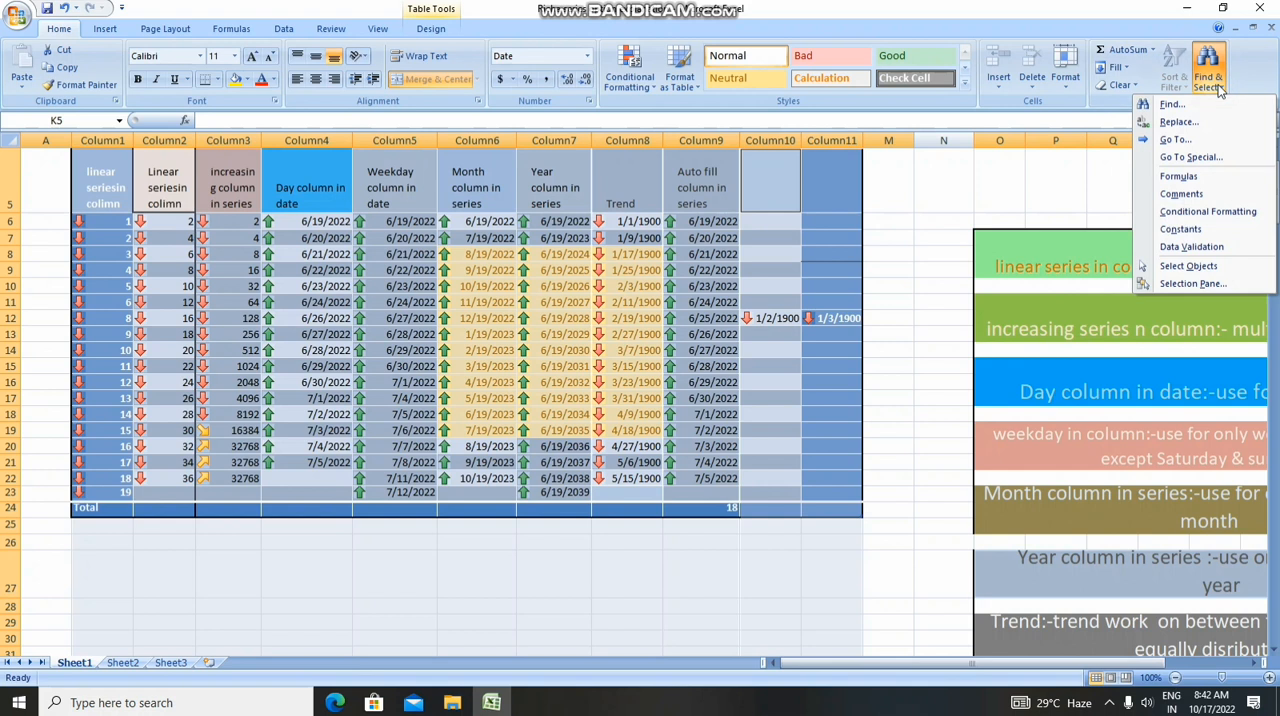
left_click(1186, 230)
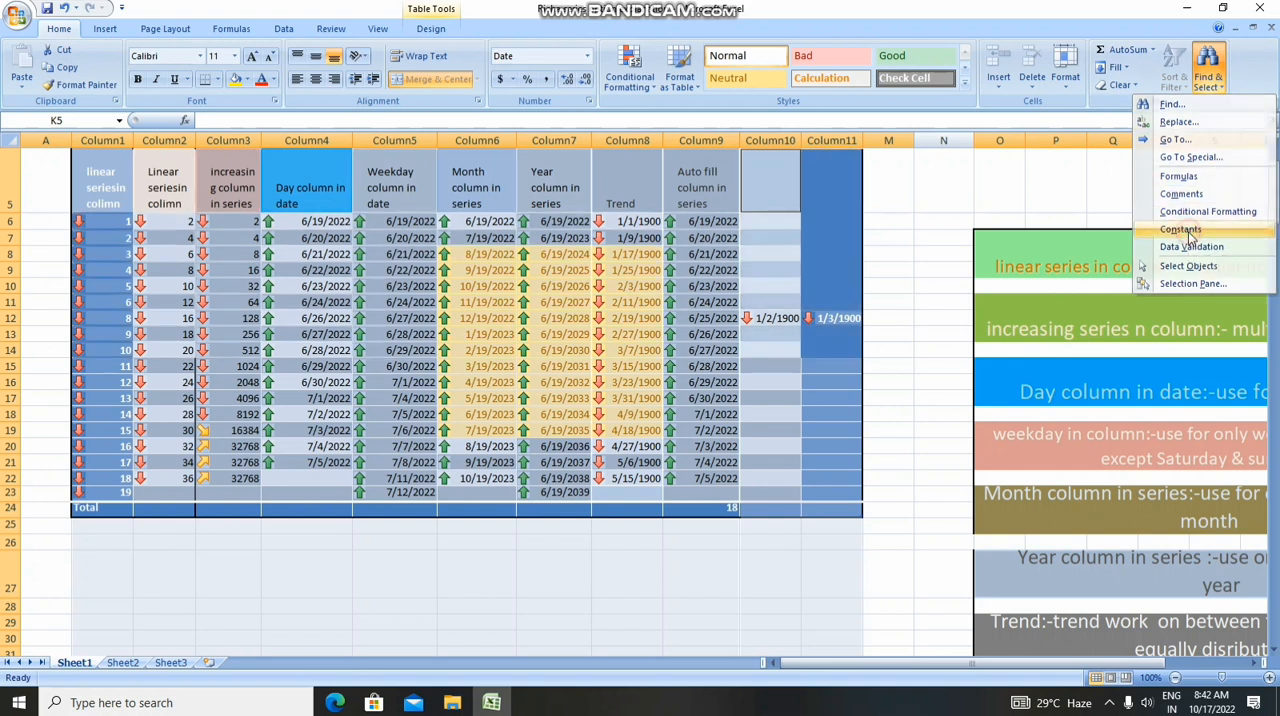
Look for cells with data validation in the worksheet and dismiss the resulting message
left_click(1207, 80)
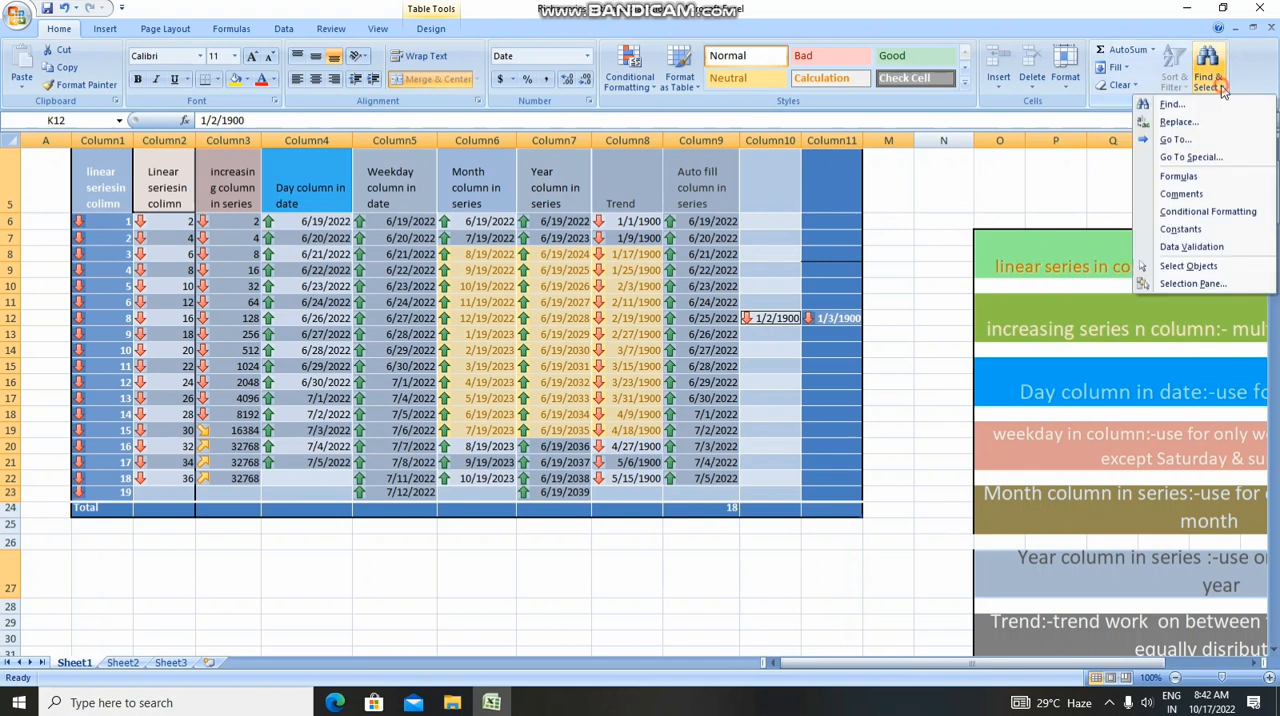
left_click(1192, 245)
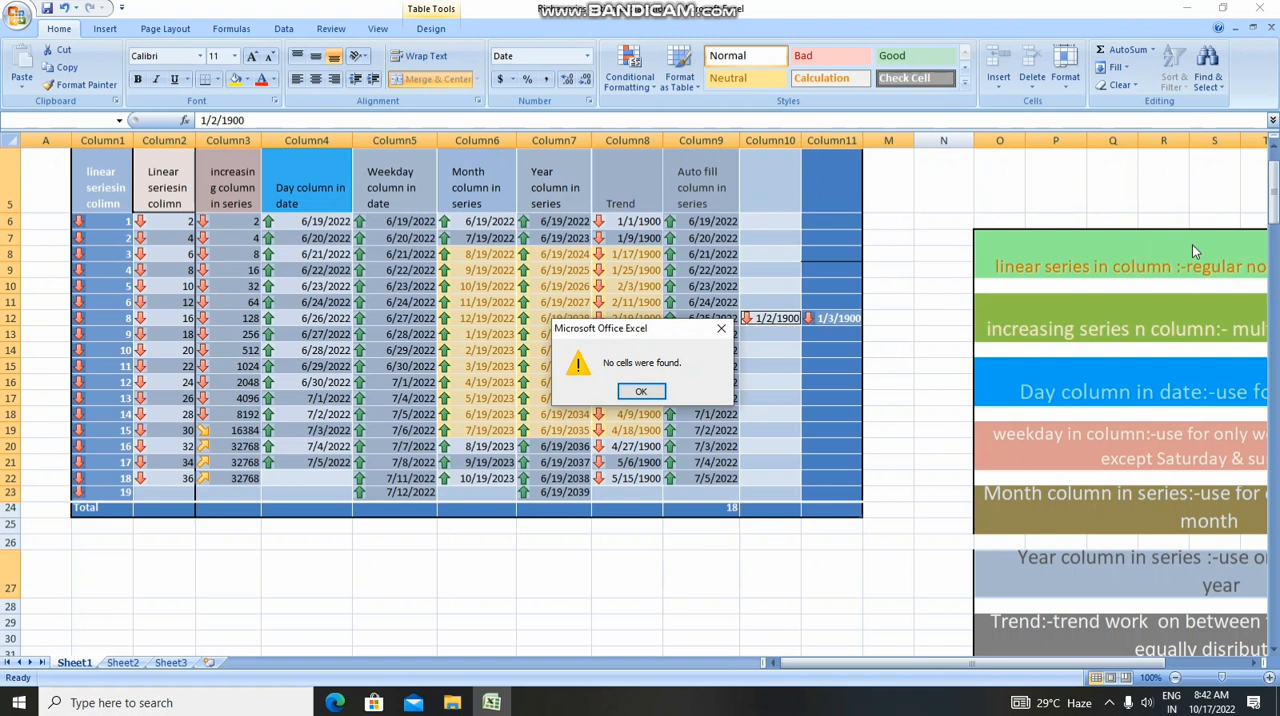
left_click(632, 390)
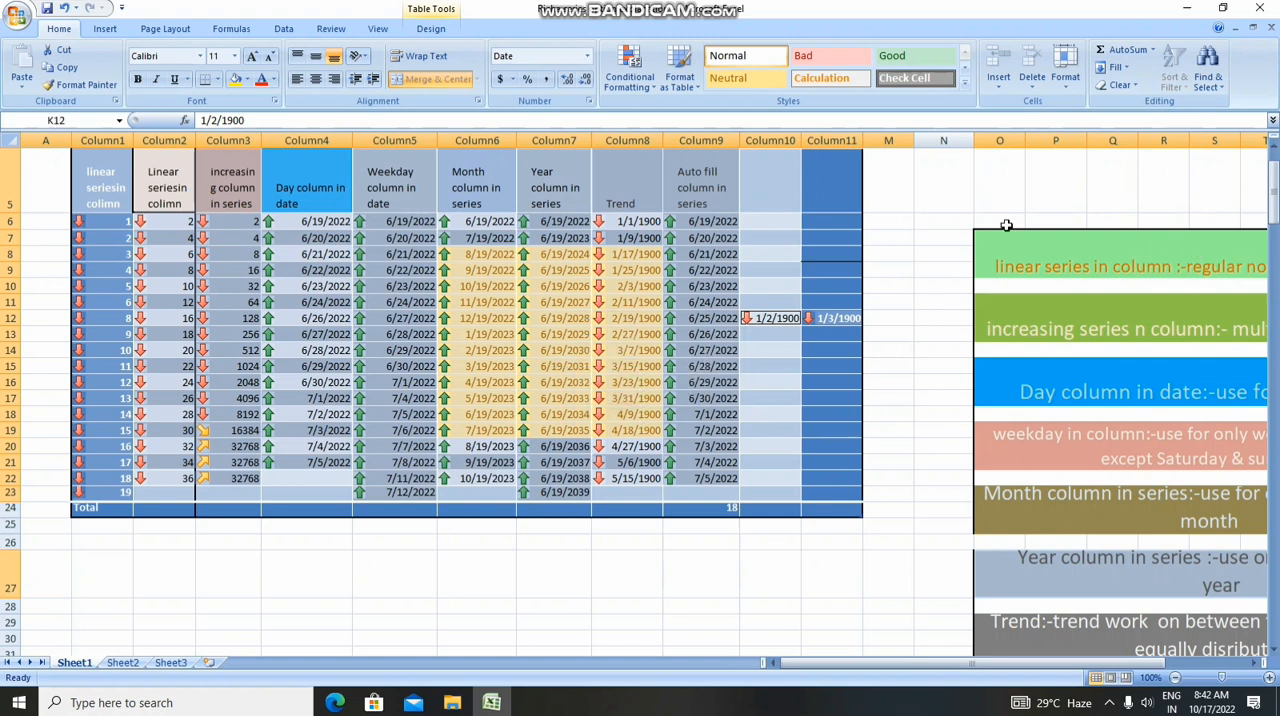
Turn on the Select Objects mode for the worksheet and switch it off again
left_click(1211, 84)
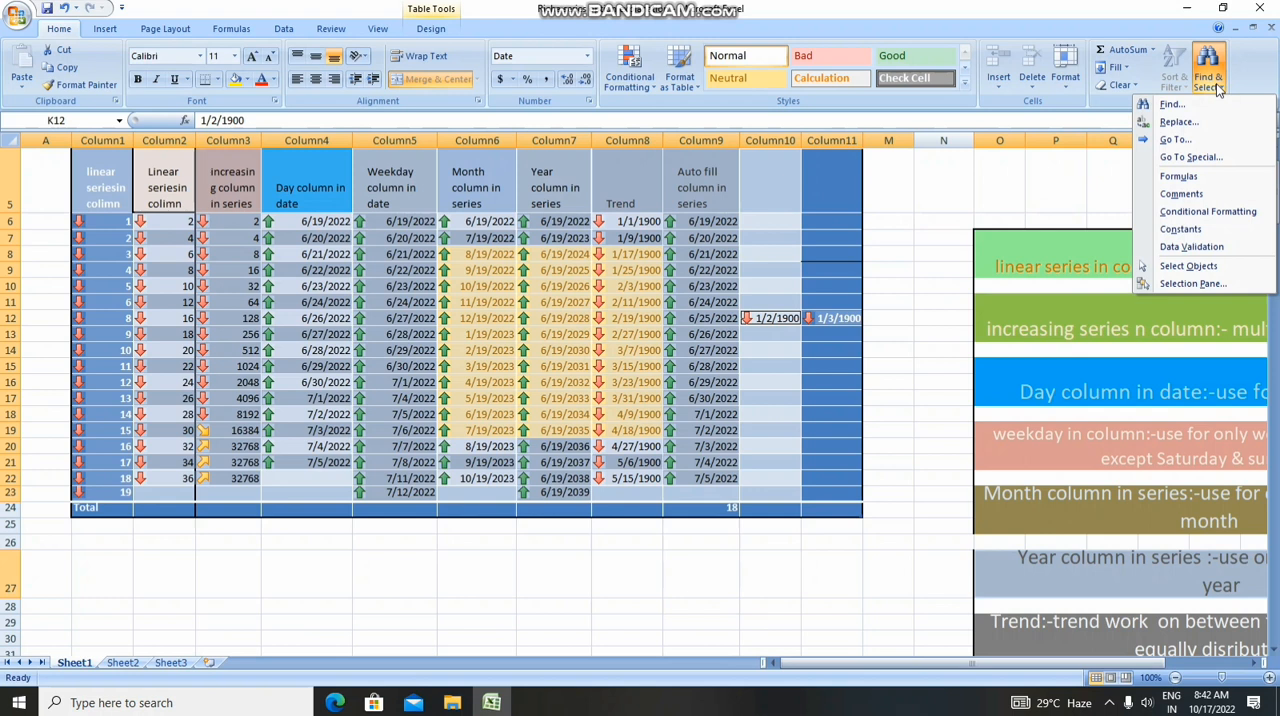
left_click(1190, 265)
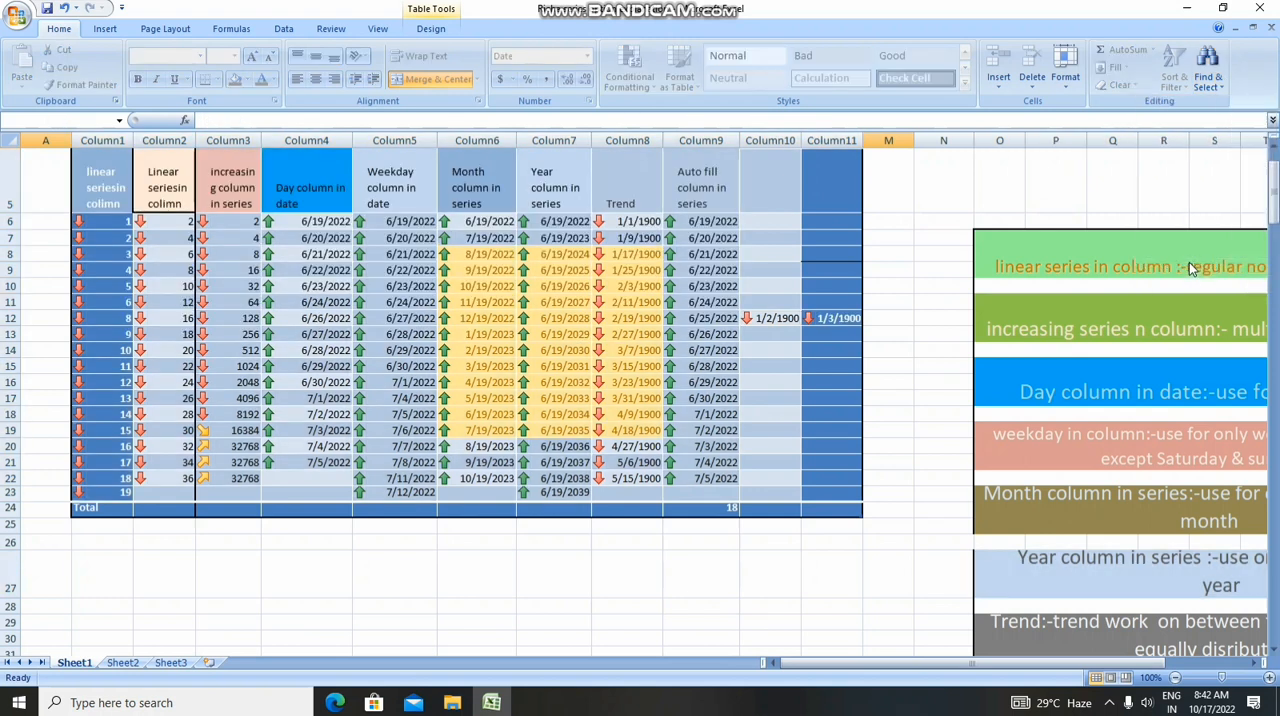
left_click(1220, 85)
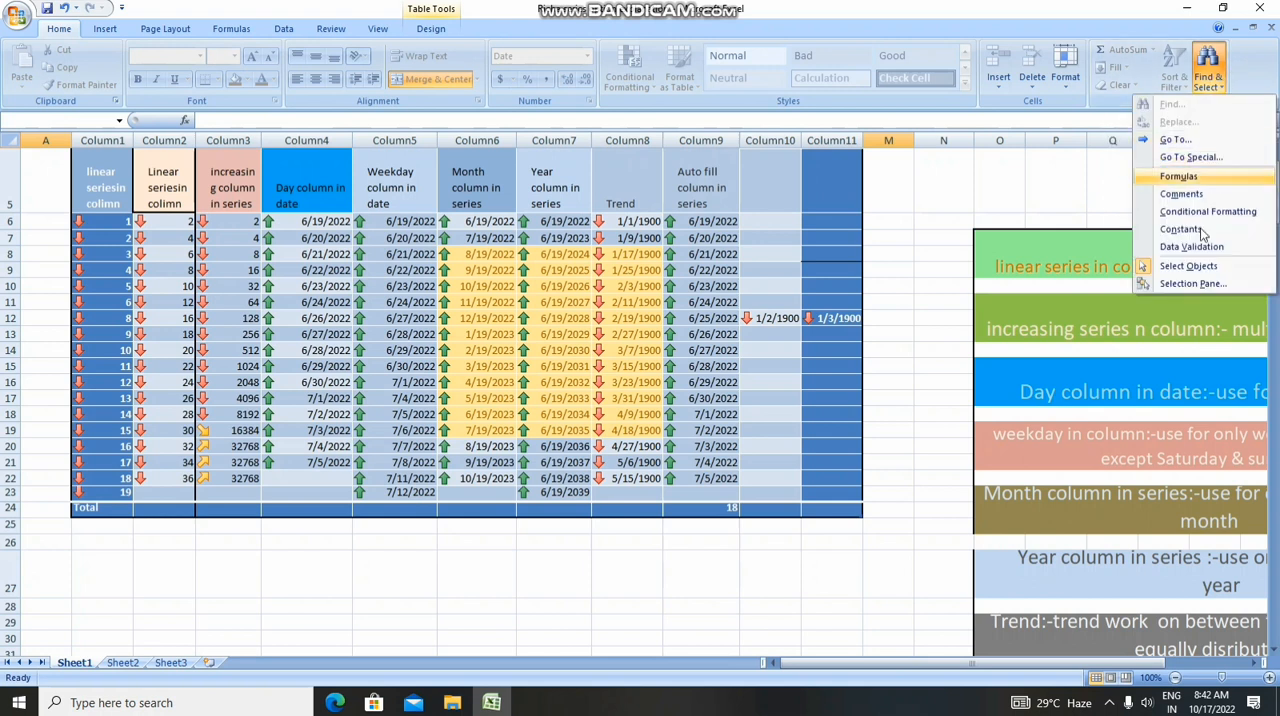
left_click(1197, 268)
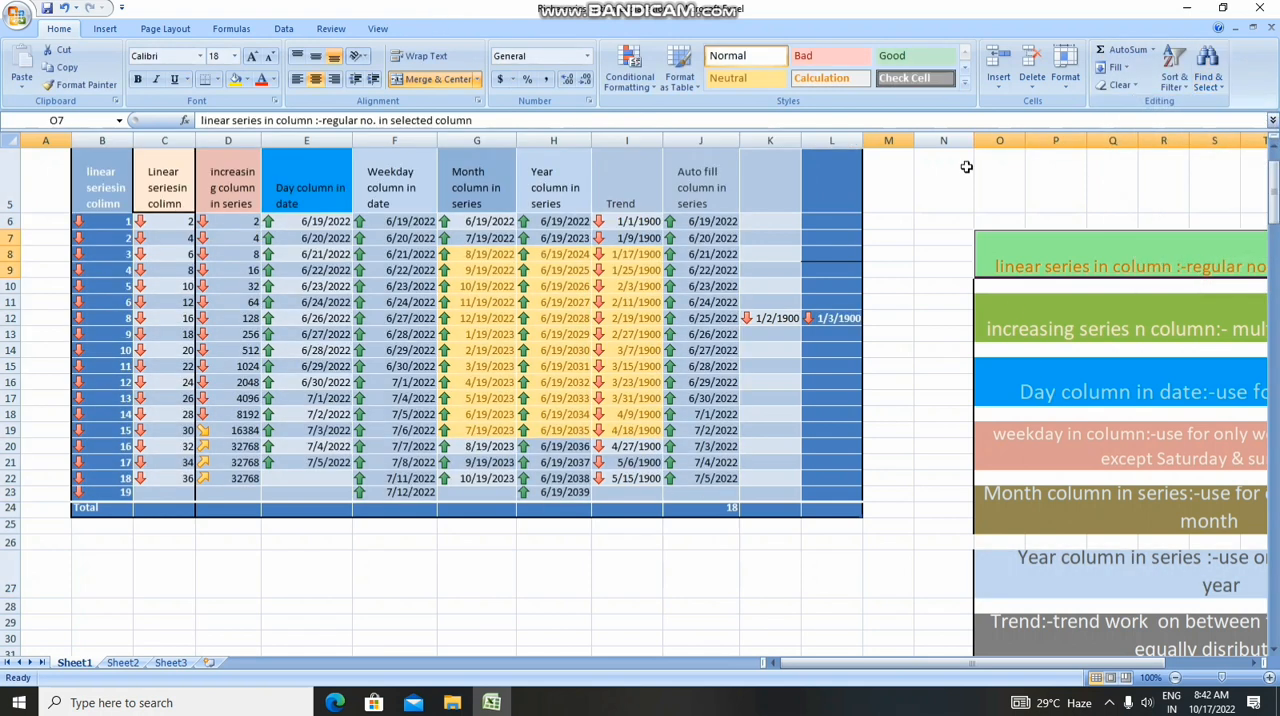
View the list of shapes on this sheet in the Selection and Visibility pane and close the pane
left_click(1218, 85)
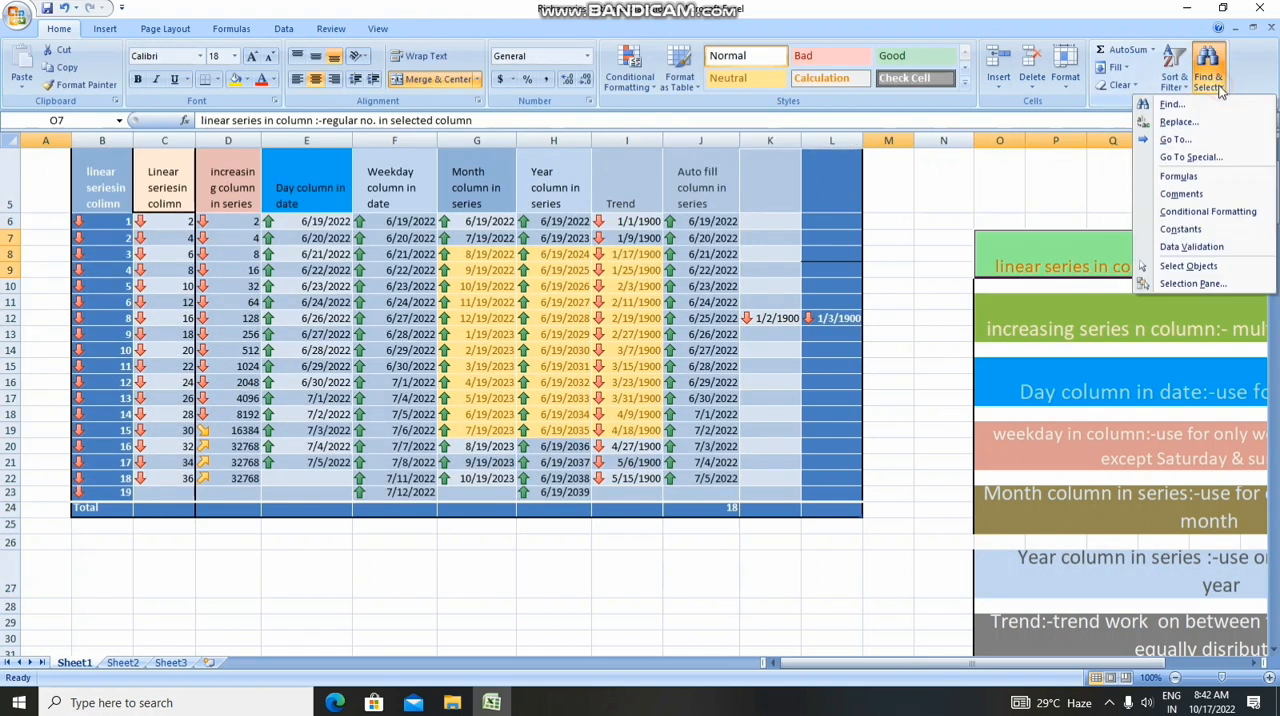
left_click(1181, 286)
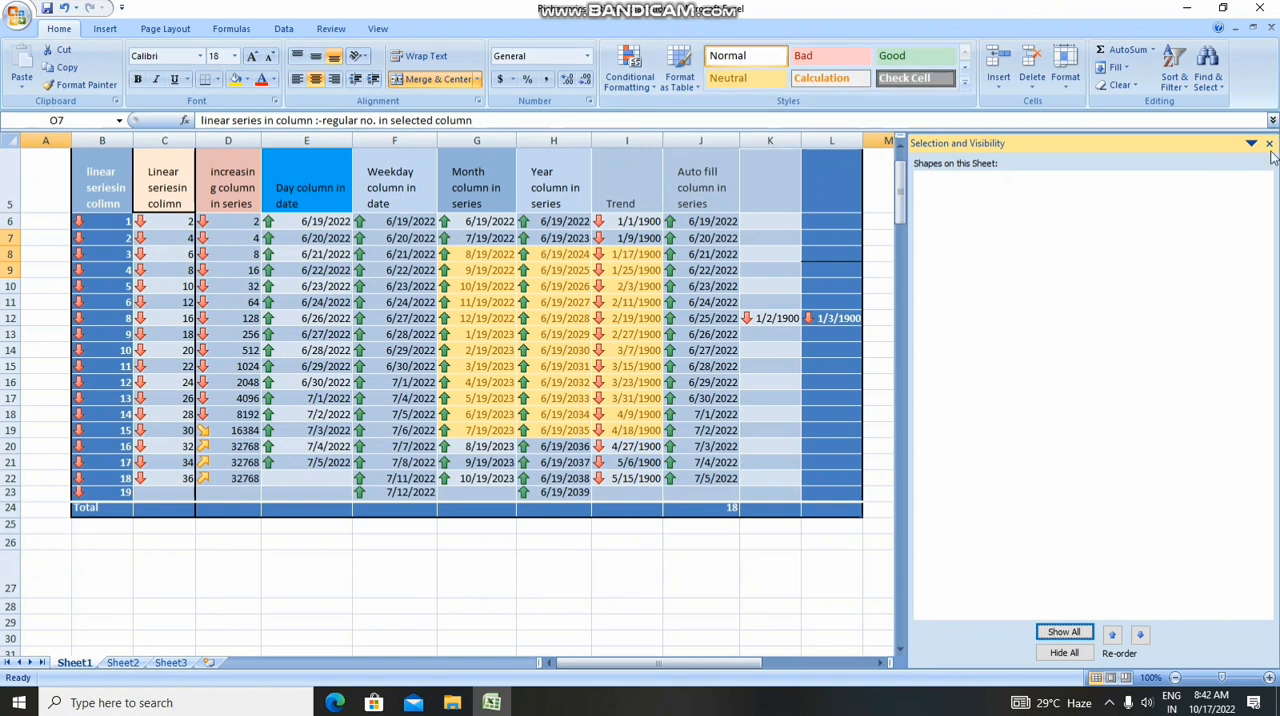
left_click(1270, 145)
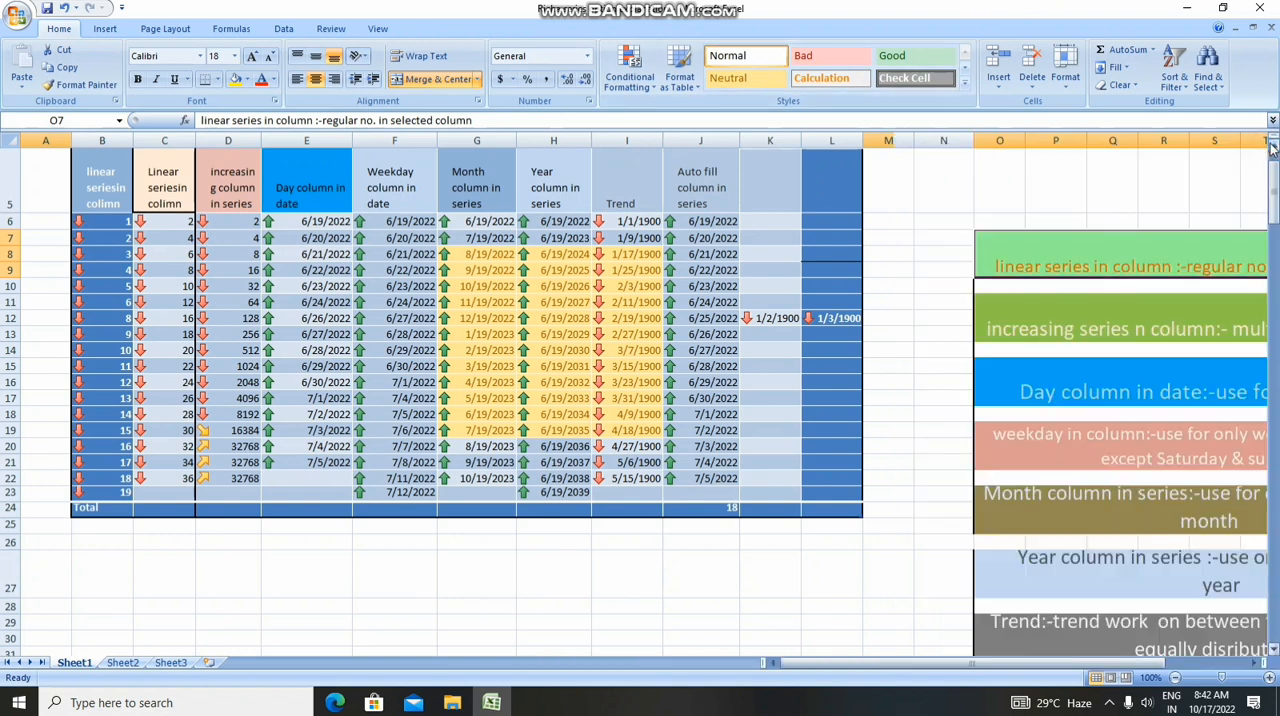
left_click(1220, 88)
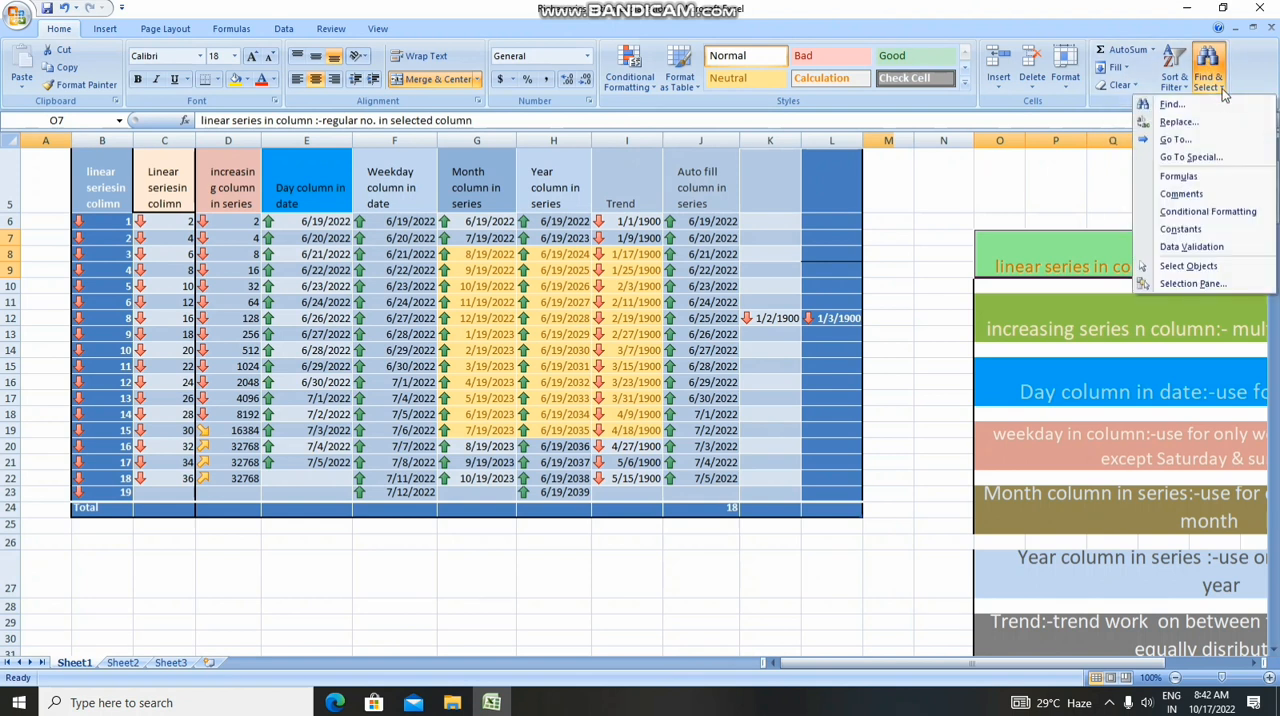
left_click(1222, 92)
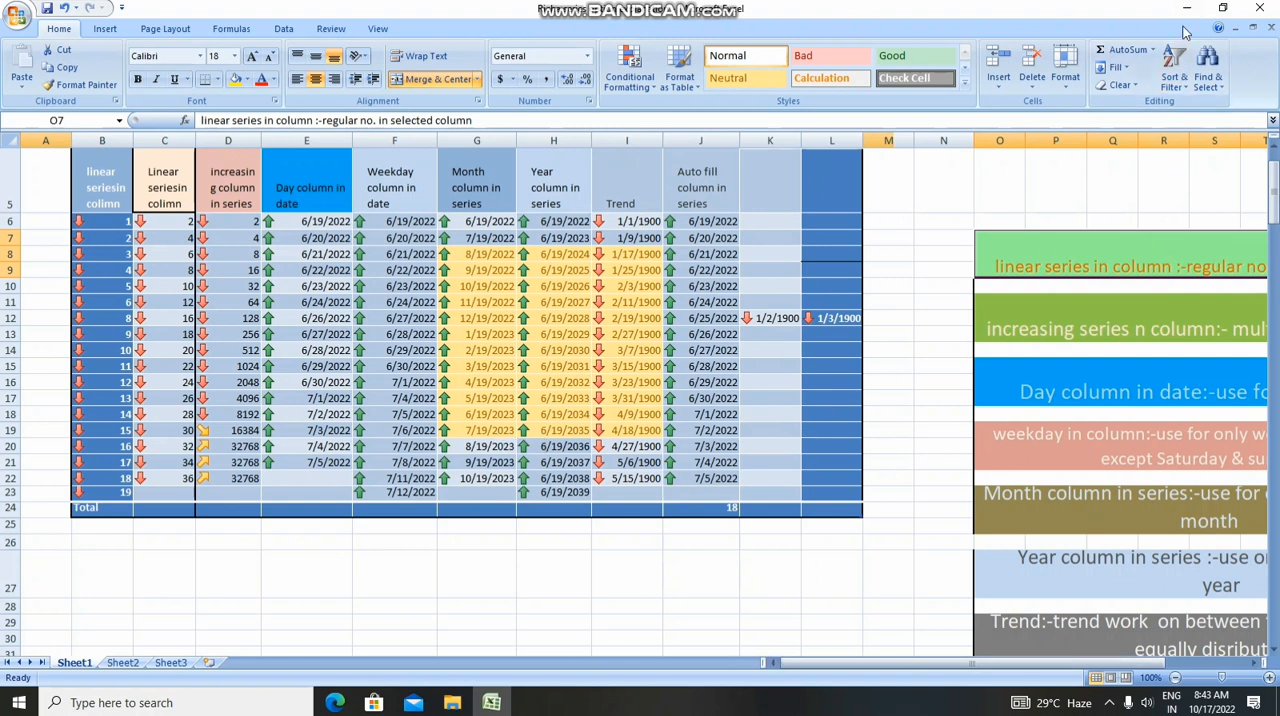
Close the workbook containing the fill series and their notes
left_click(1258, 8)
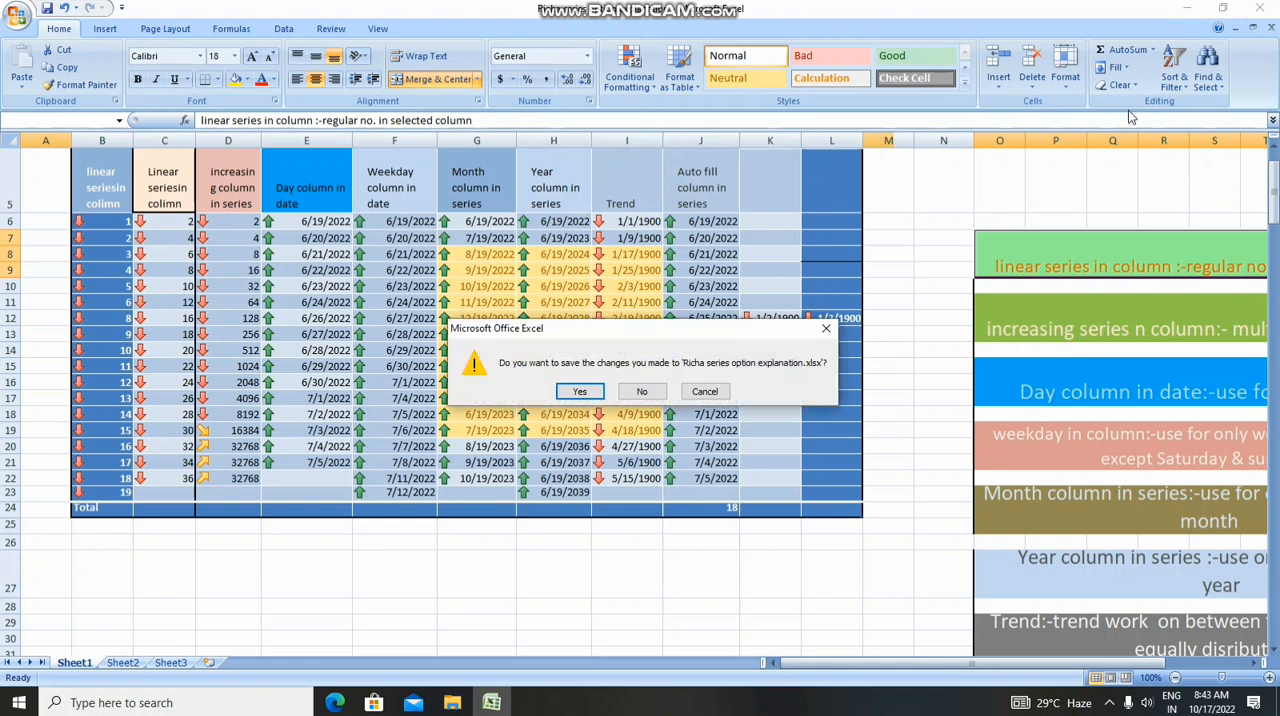